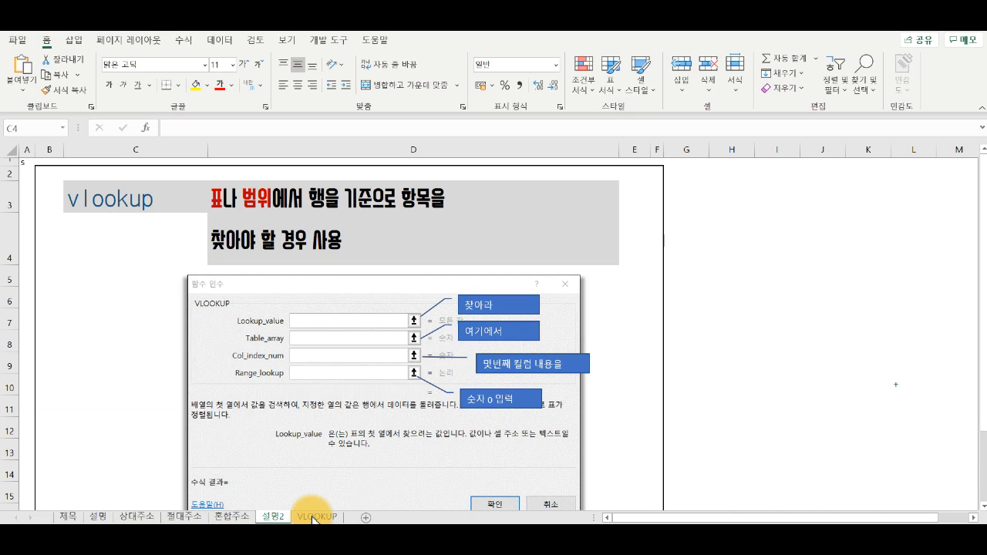
# Step: Open the VLOOKUP sheet and examine the daily sales table's quantity, unit price and product columns and the price table's unit prices
pyautogui.click(313, 517)
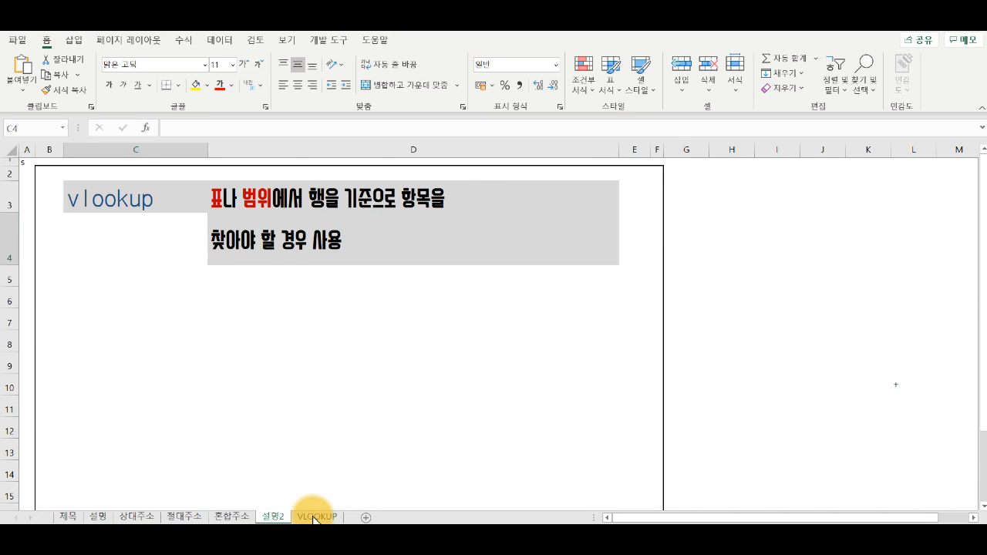
pyautogui.click(313, 517)
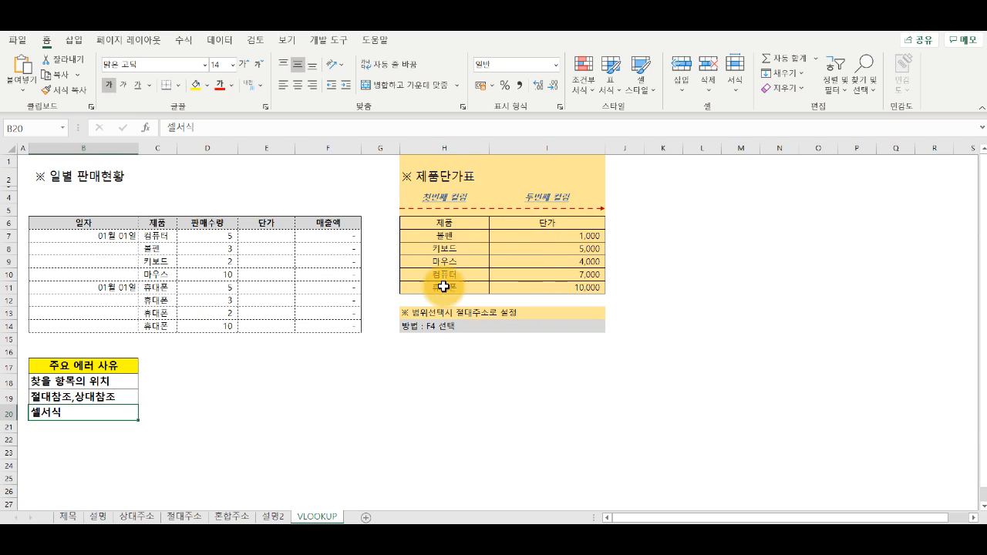
pyautogui.moveTo(194, 235); pyautogui.dragTo(197, 322)
pyautogui.moveTo(247, 238); pyautogui.dragTo(240, 324)
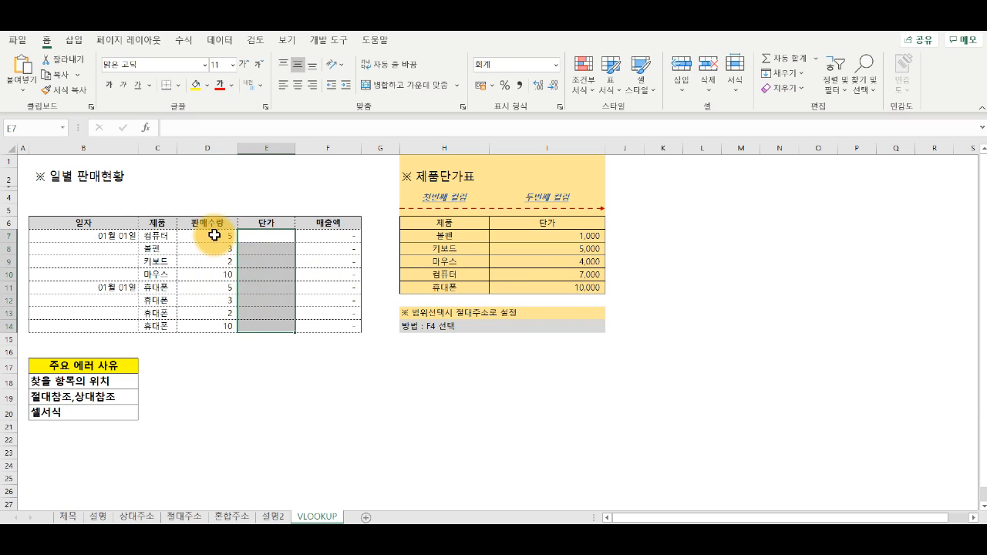
pyautogui.click(161, 238)
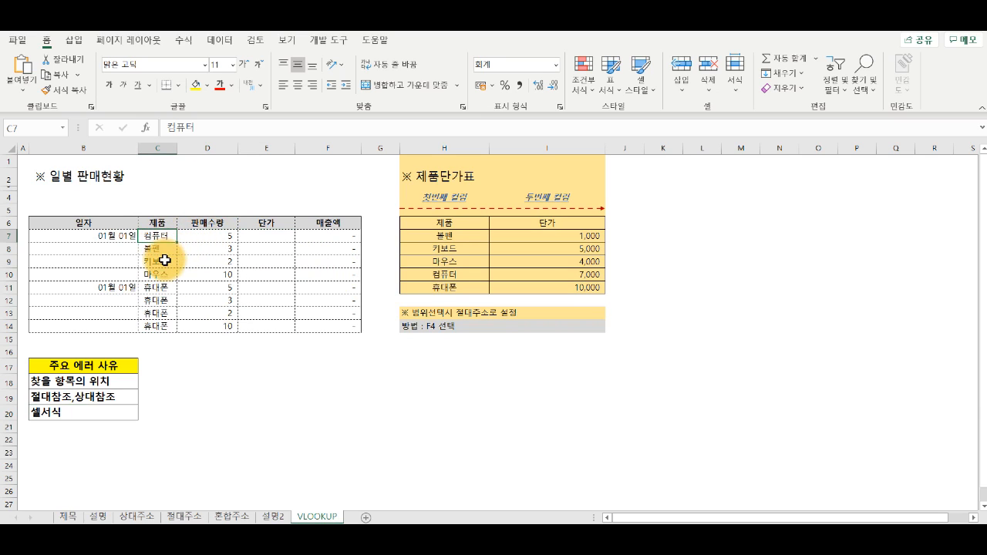
pyautogui.click(158, 276)
pyautogui.click(159, 312)
pyautogui.moveTo(575, 240); pyautogui.dragTo(573, 282)
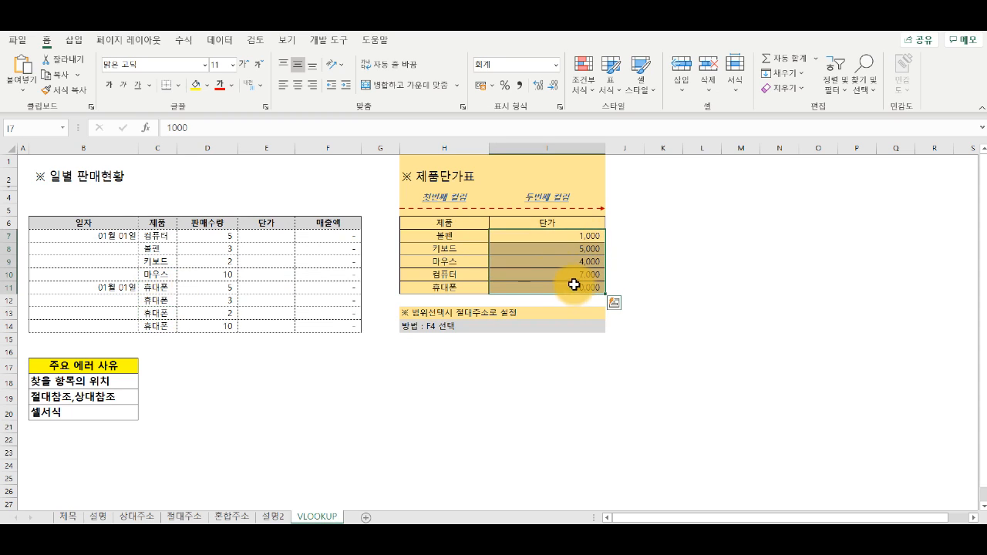
# Step: Inspect the sales amount formula in F7 and compare the product columns of the sales table and the price table
pyautogui.click(282, 236)
pyautogui.doubleClick(322, 235)
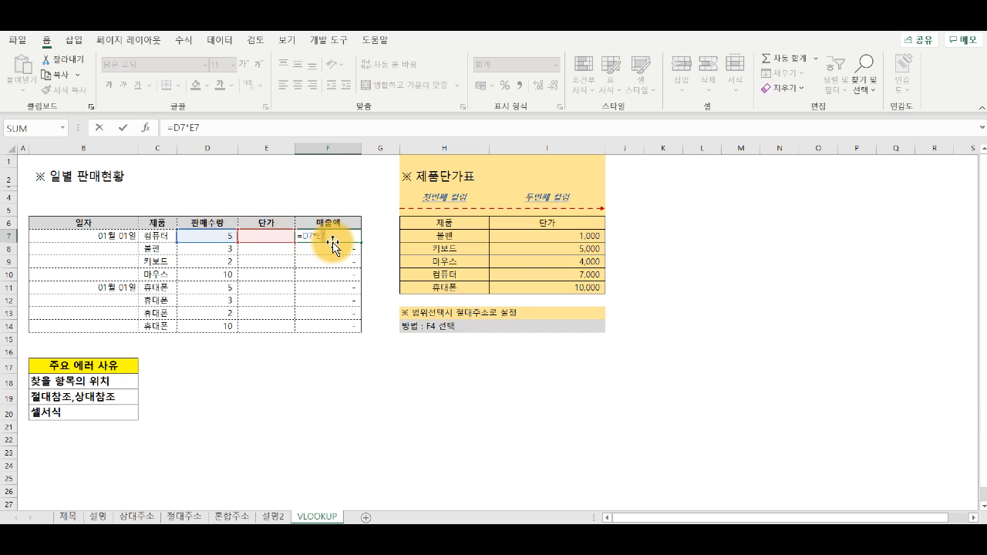
pyautogui.press('Return')
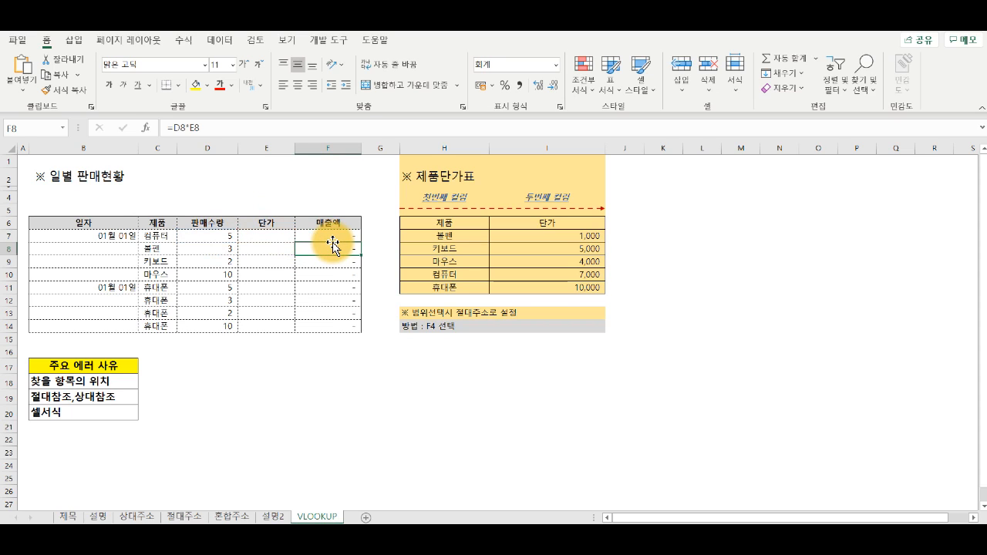
pyautogui.moveTo(156, 236); pyautogui.dragTo(161, 322)
pyautogui.moveTo(447, 233); pyautogui.dragTo(448, 285)
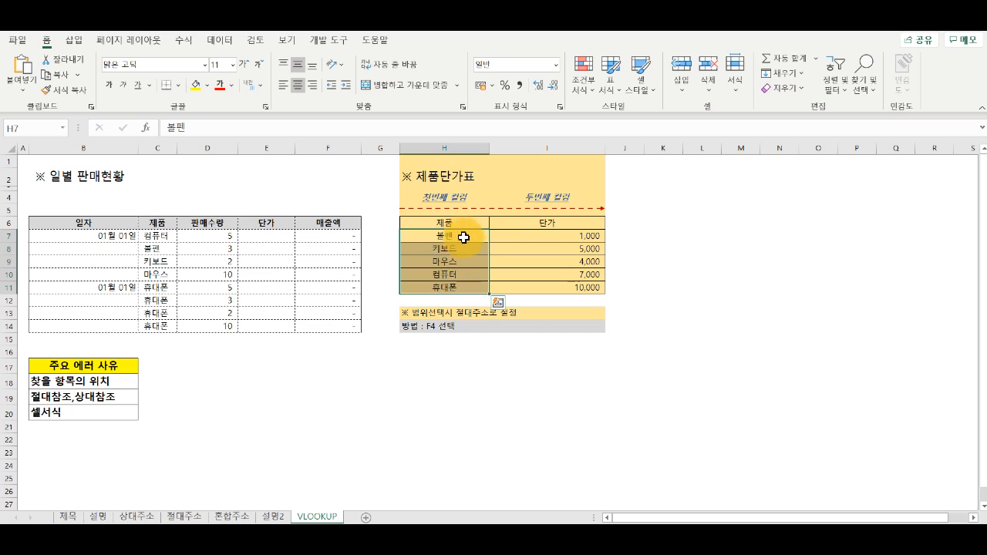
pyautogui.click(554, 235)
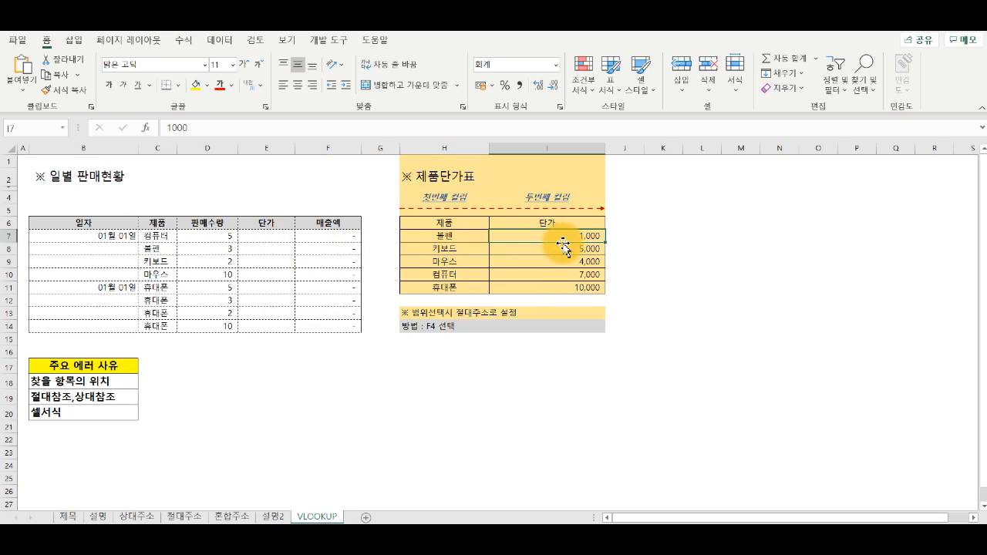
# Step: Select E7, review the VLOOKUP argument explanation on the 설명2 sheet, and return to the VLOOKUP sheet
pyautogui.click(264, 232)
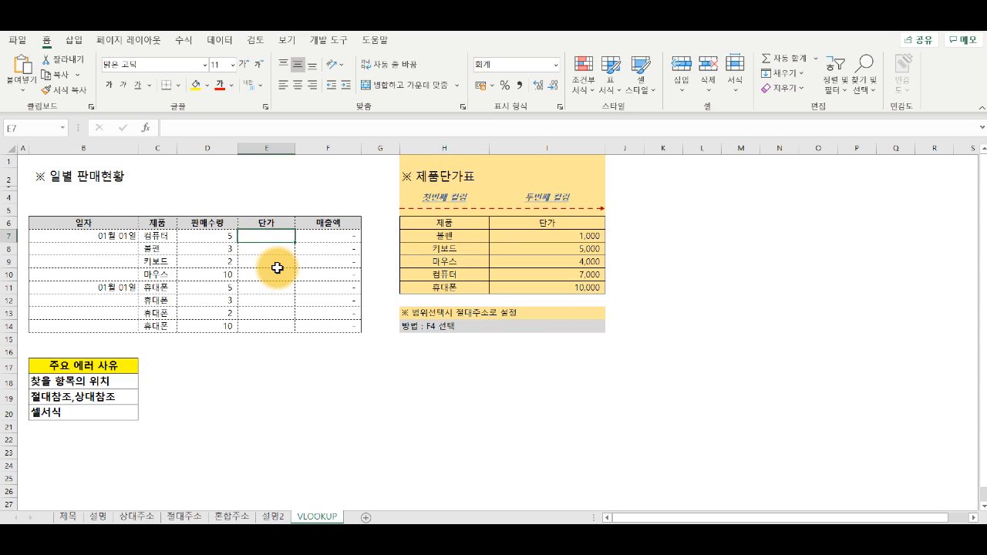
pyautogui.click(282, 516)
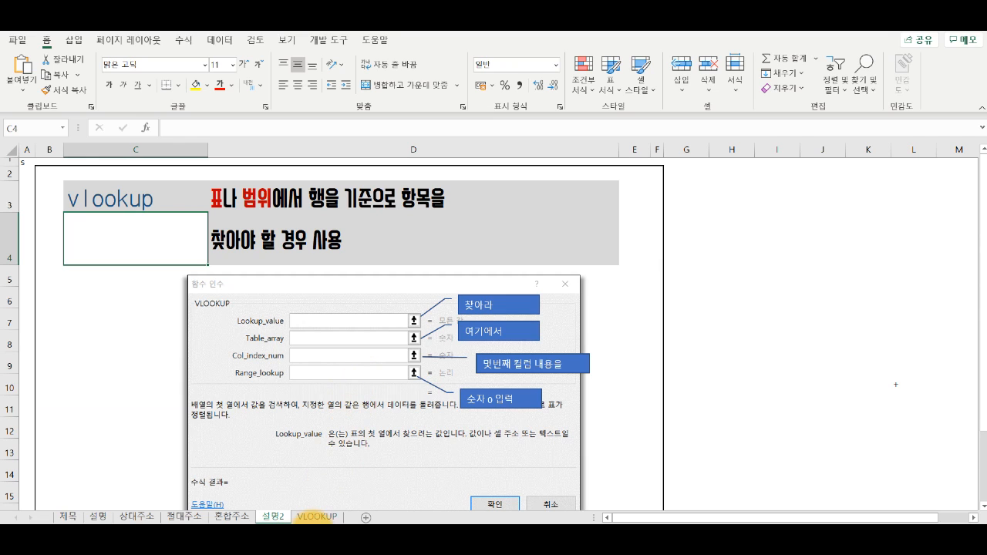
pyautogui.click(317, 517)
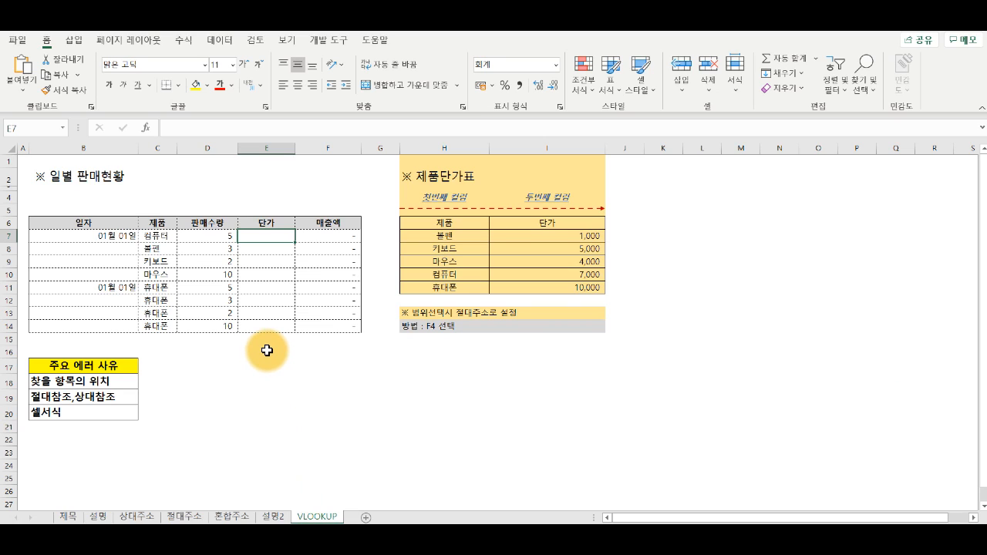
# Step: Insert the VLOOKUP function in E7 with C7 as its lookup value, keeping the price table uncovered
pyautogui.click(154, 138)
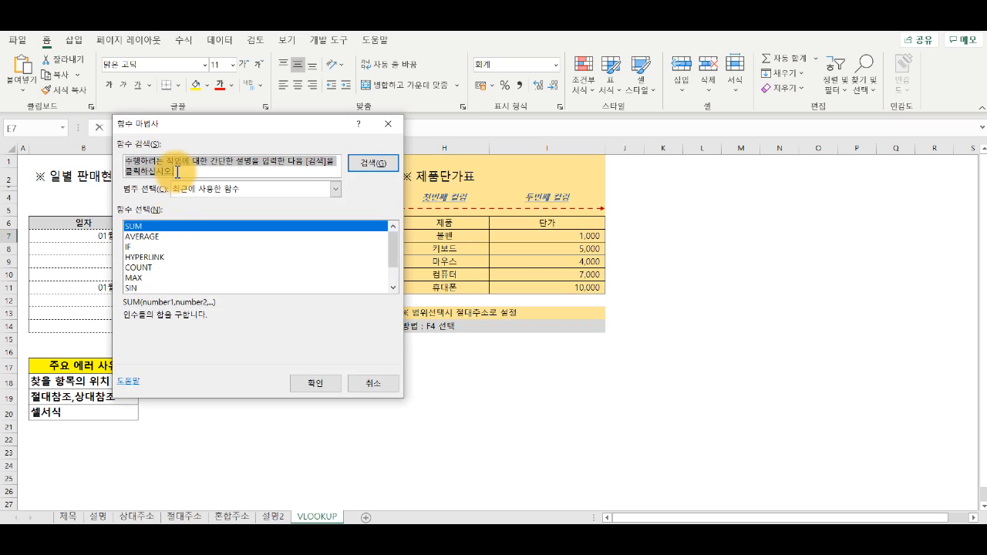
pyautogui.write('ㅍ')
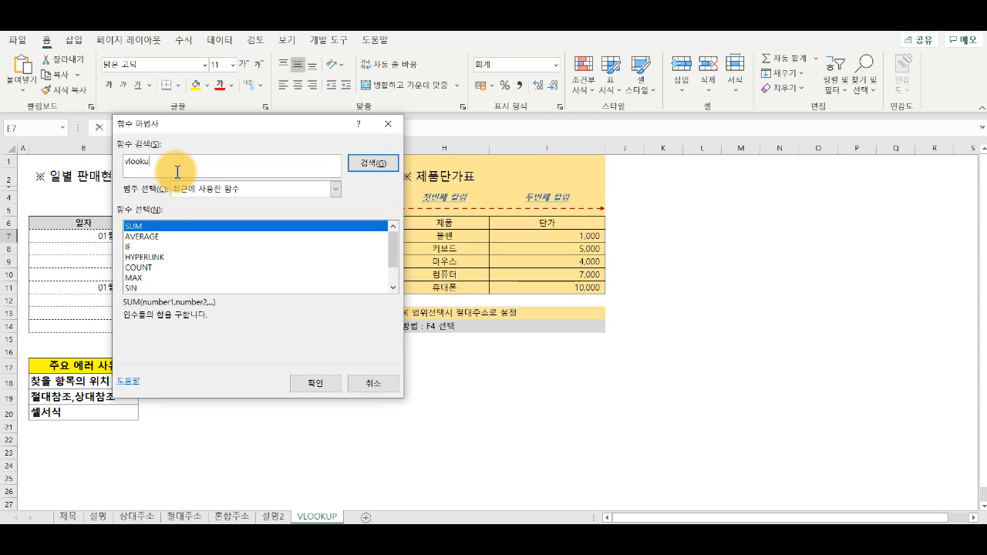
pyautogui.write('lookup')
pyautogui.press('Return')
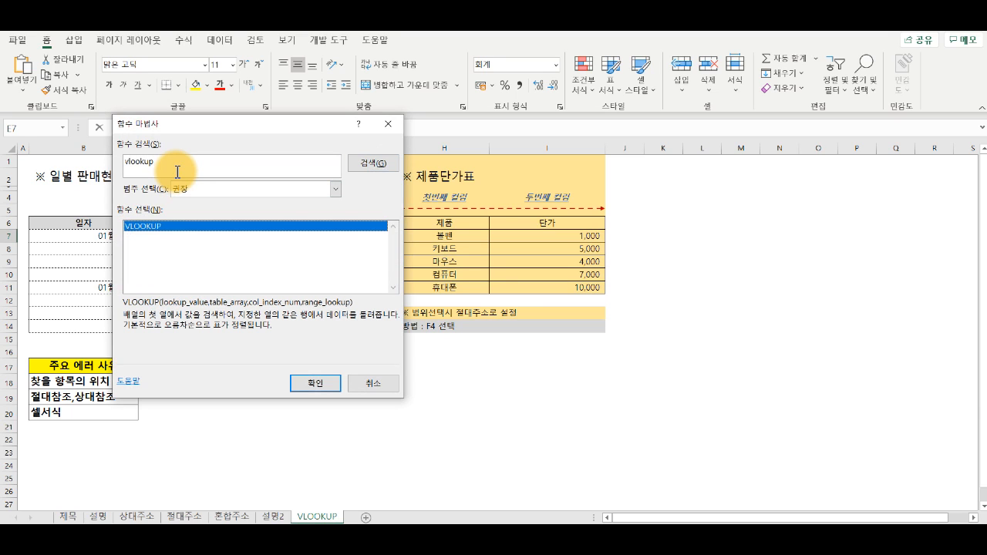
pyautogui.doubleClick(183, 228)
pyautogui.moveTo(205, 139); pyautogui.dragTo(637, 209)
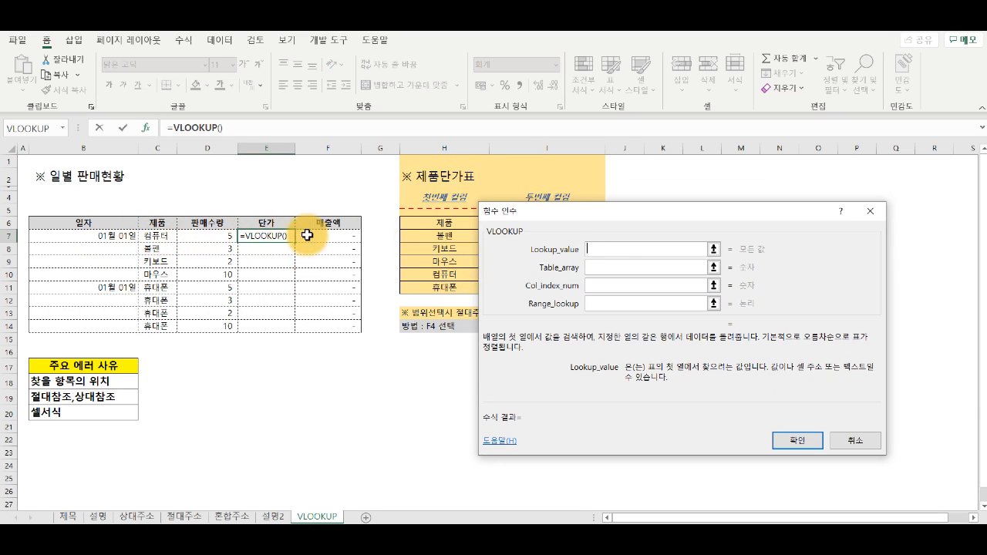
pyautogui.moveTo(584, 216); pyautogui.dragTo(710, 213)
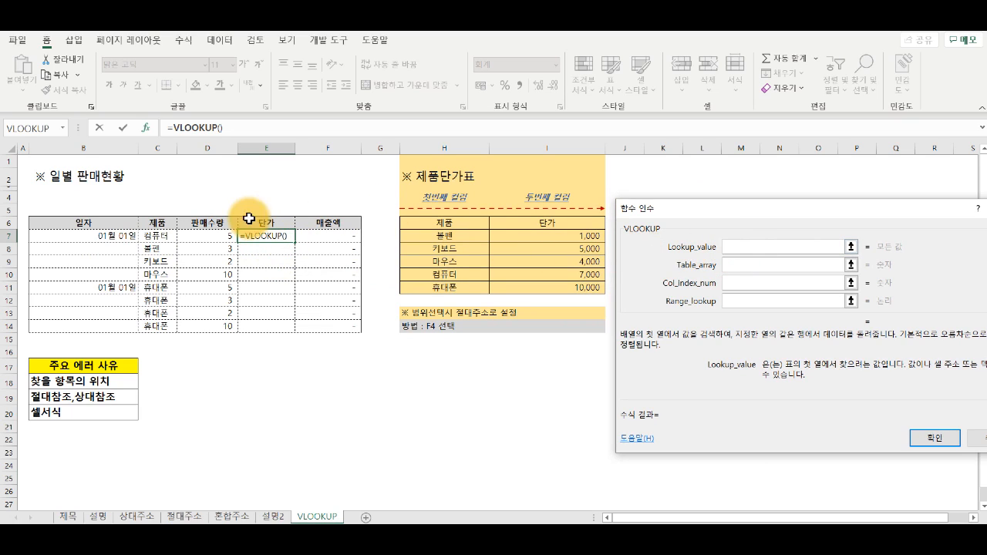
pyautogui.click(162, 236)
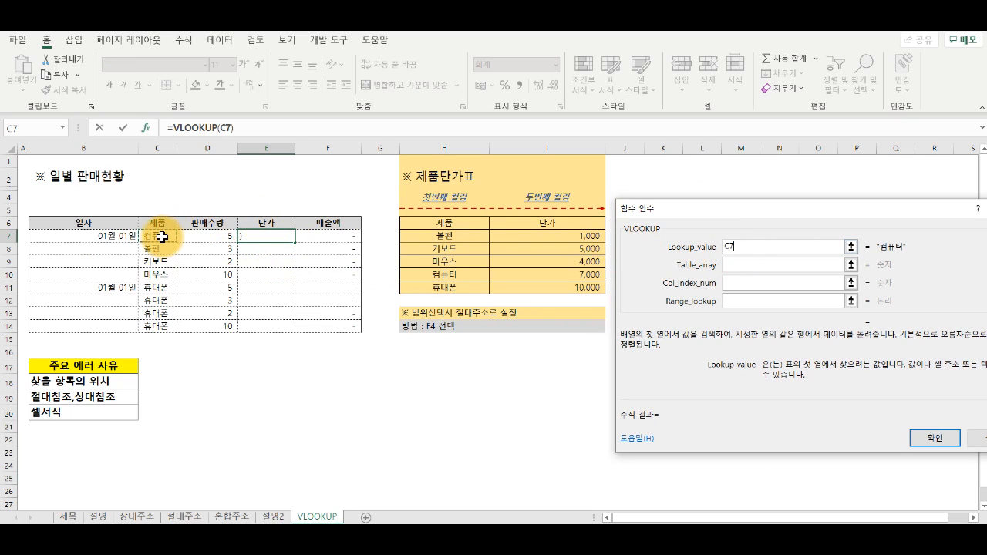
pyautogui.click(732, 268)
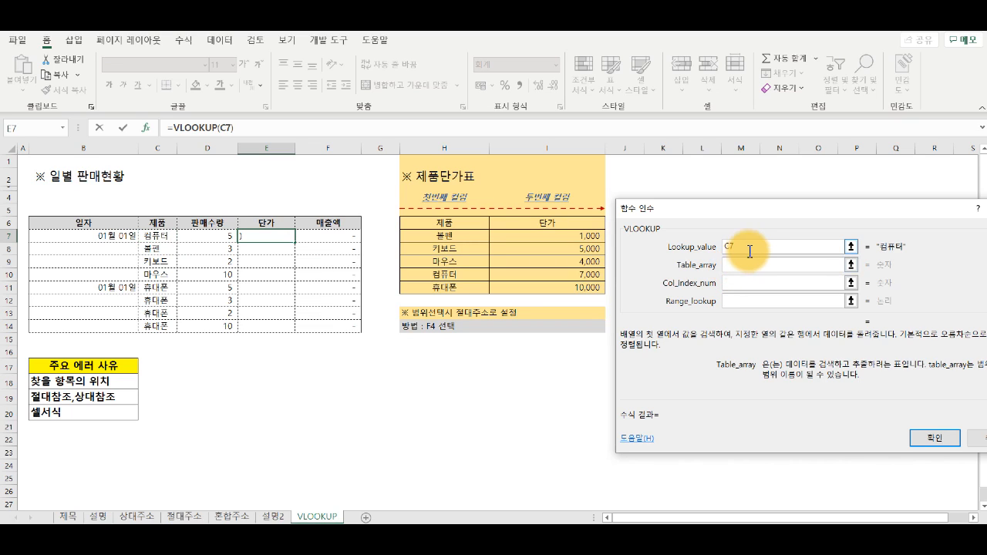
pyautogui.click(749, 248)
pyautogui.write('+')
pyautogui.click(210, 236)
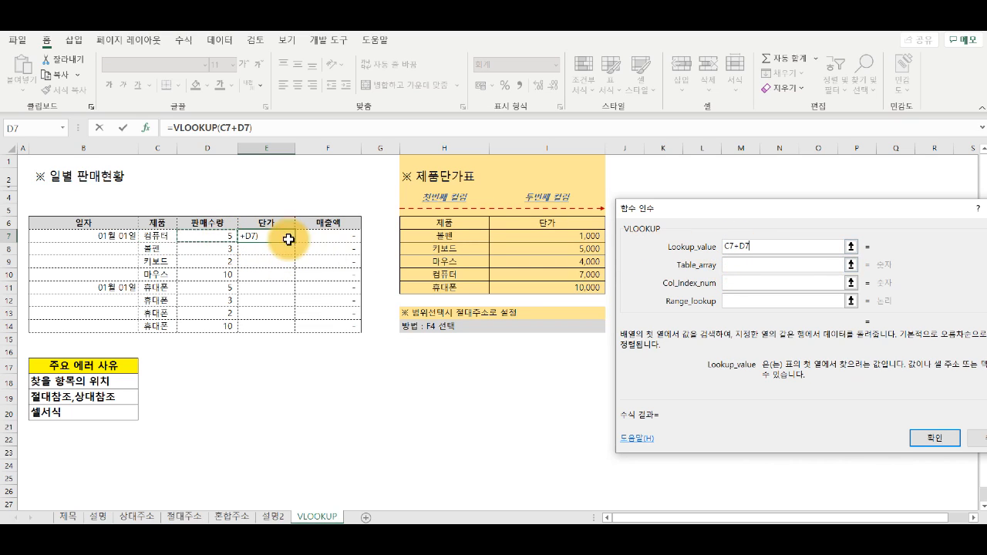
pyautogui.press('BackSpace')
pyautogui.press('BackSpace')
pyautogui.press('BackSpace')
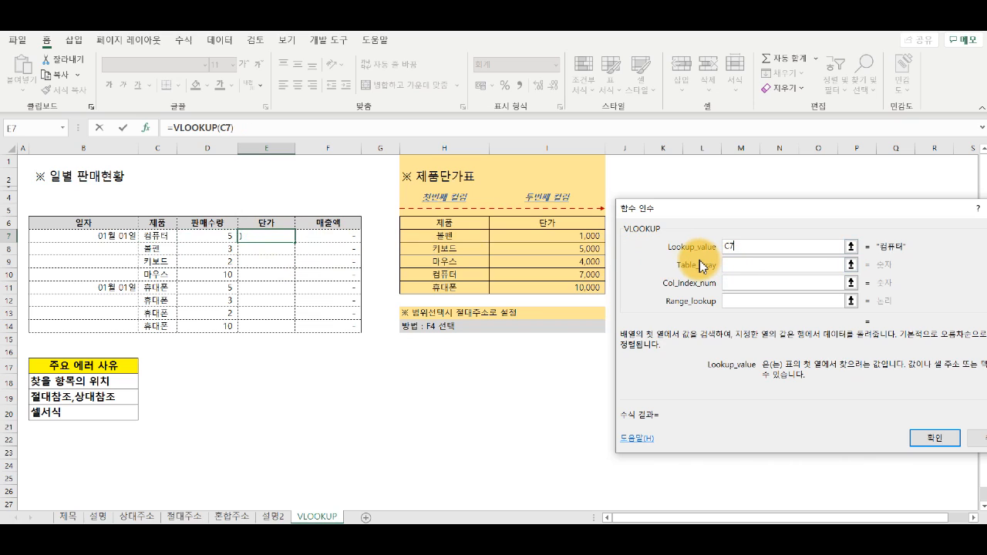
# Step: Complete the VLOOKUP in E7 with table array H6:I11, column index 2 and range lookup 0
pyautogui.click(742, 266)
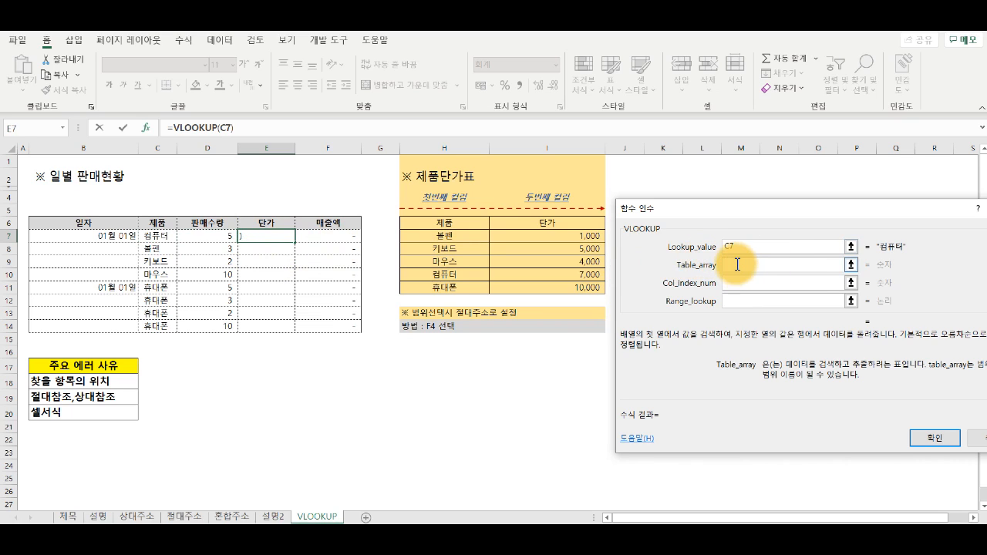
pyautogui.moveTo(436, 222); pyautogui.dragTo(560, 285)
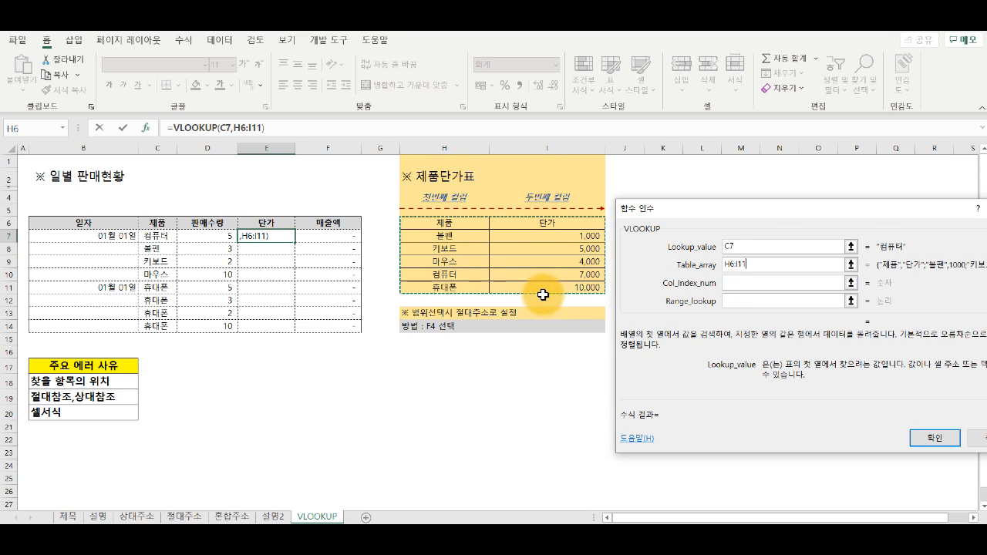
pyautogui.click(731, 284)
pyautogui.write('2')
pyautogui.click(741, 299)
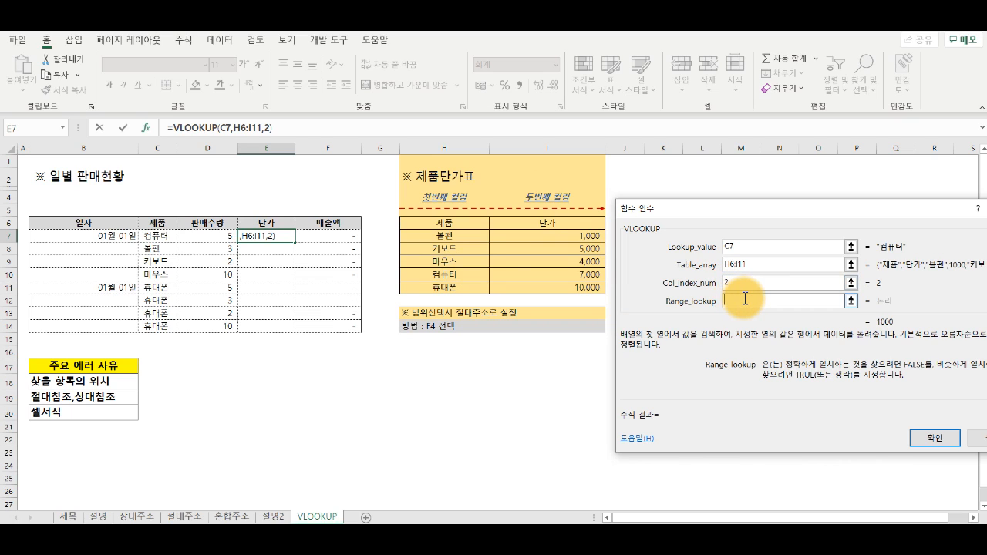
pyautogui.write('0')
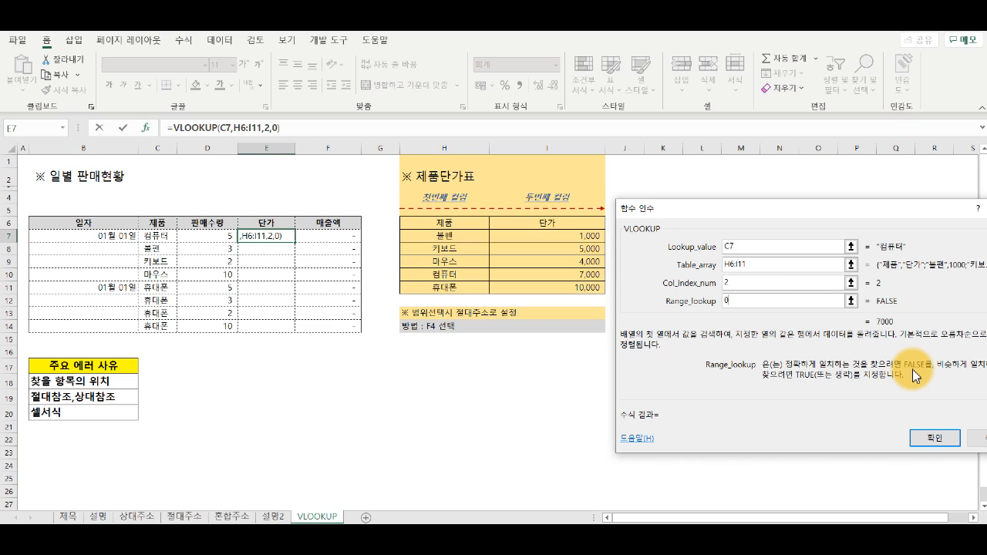
pyautogui.click(936, 440)
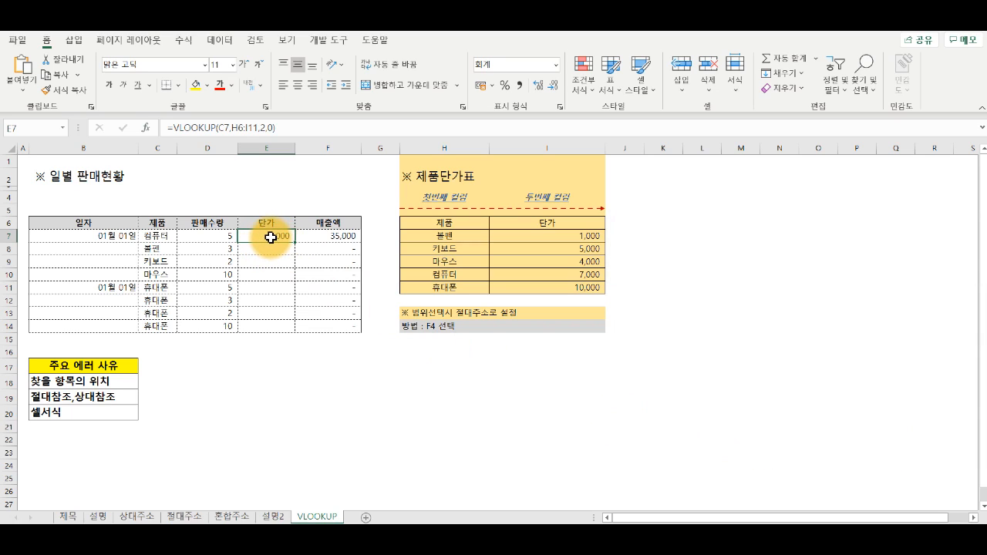
# Step: Check the unit price in E7 against the 컴퓨터 row of the price table and inspect the F7 sales formula
pyautogui.click(471, 278)
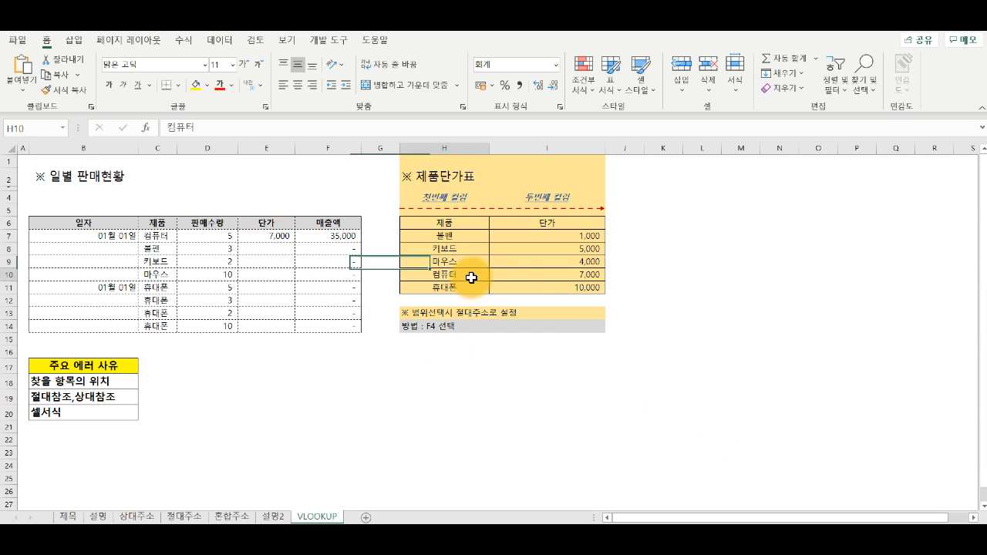
pyautogui.click(524, 276)
pyautogui.click(281, 238)
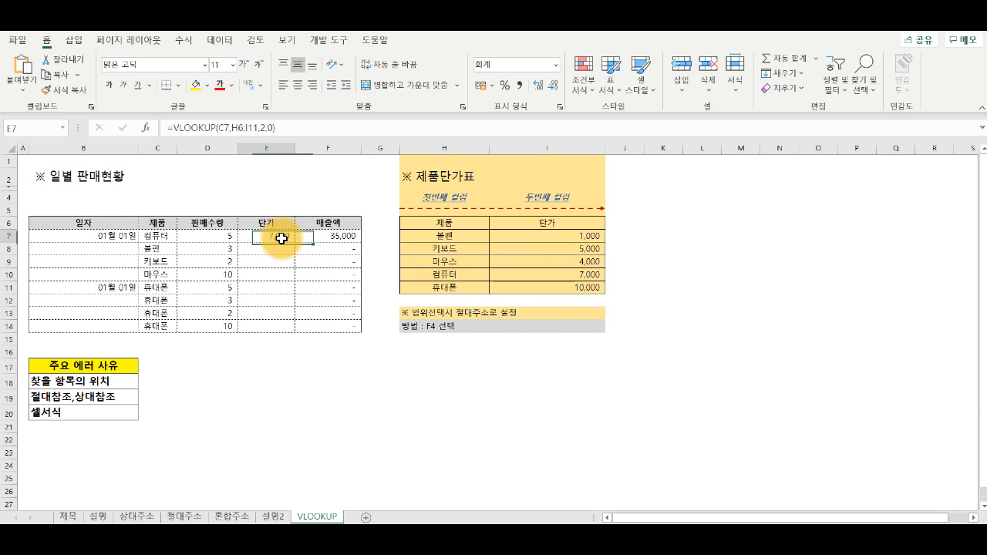
pyautogui.click(332, 237)
pyautogui.doubleClick(333, 238)
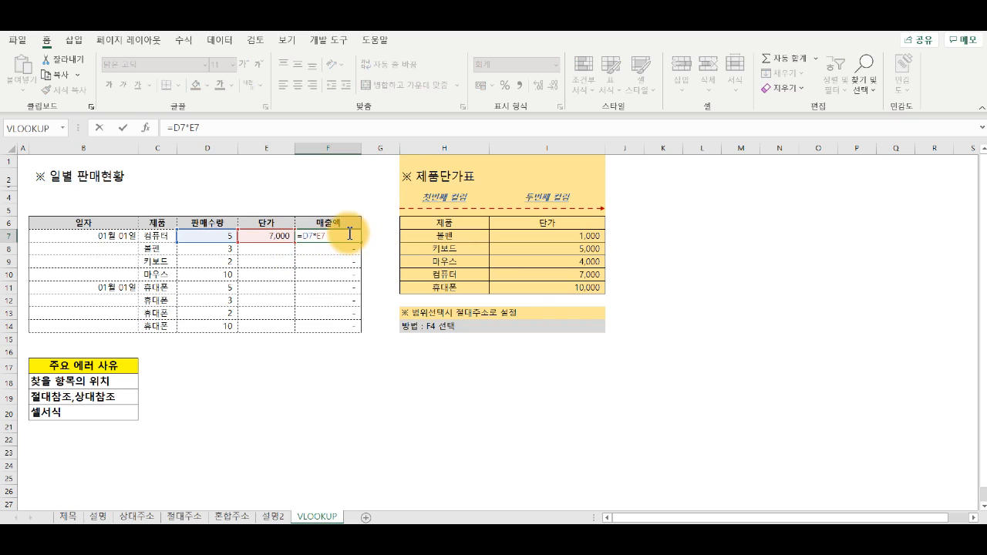
pyautogui.press('Escape')
# Step: Fill the unit price formula from E7 down to E14 and inspect the copied formula's lookup range in E12
pyautogui.click(279, 237)
pyautogui.moveTo(295, 243); pyautogui.dragTo(295, 326)
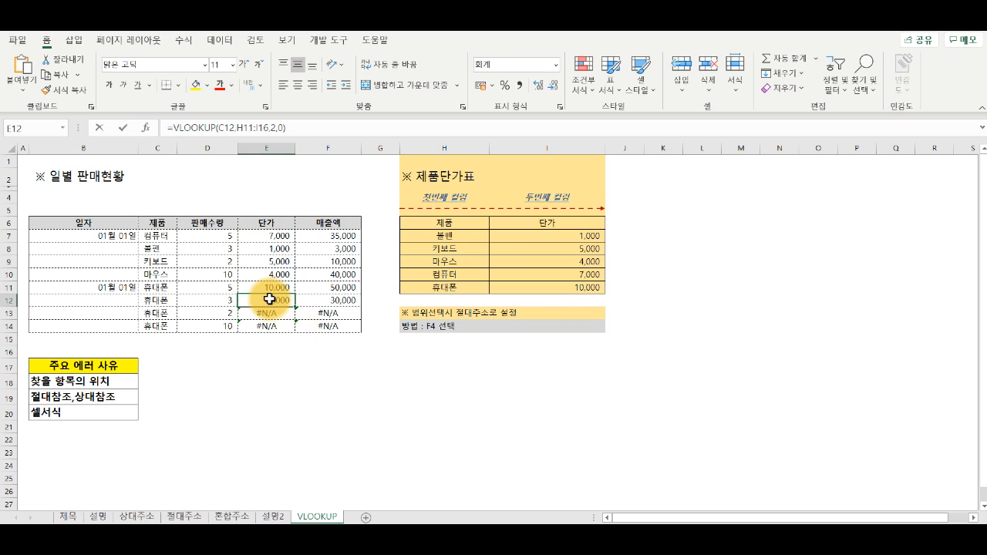
pyautogui.doubleClick(269, 300)
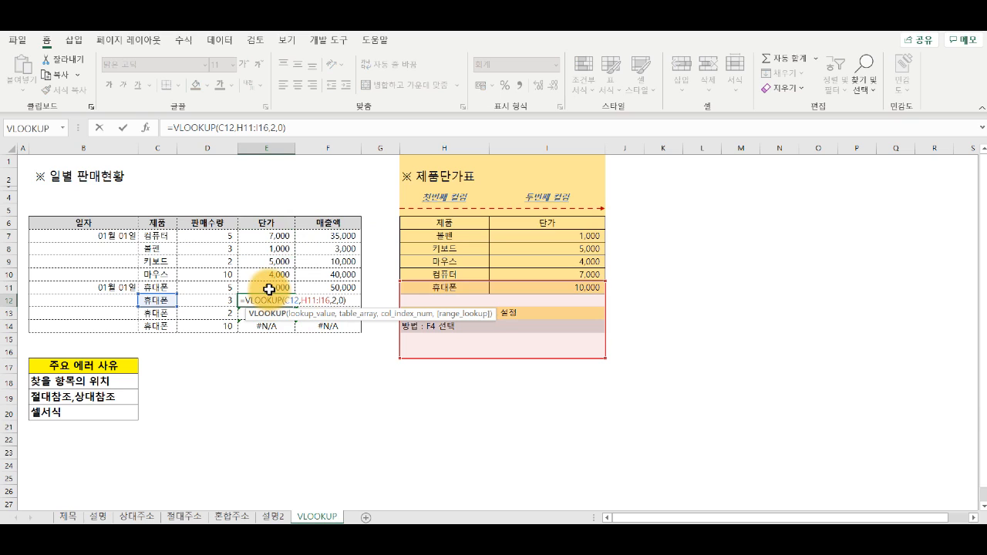
pyautogui.press('Escape')
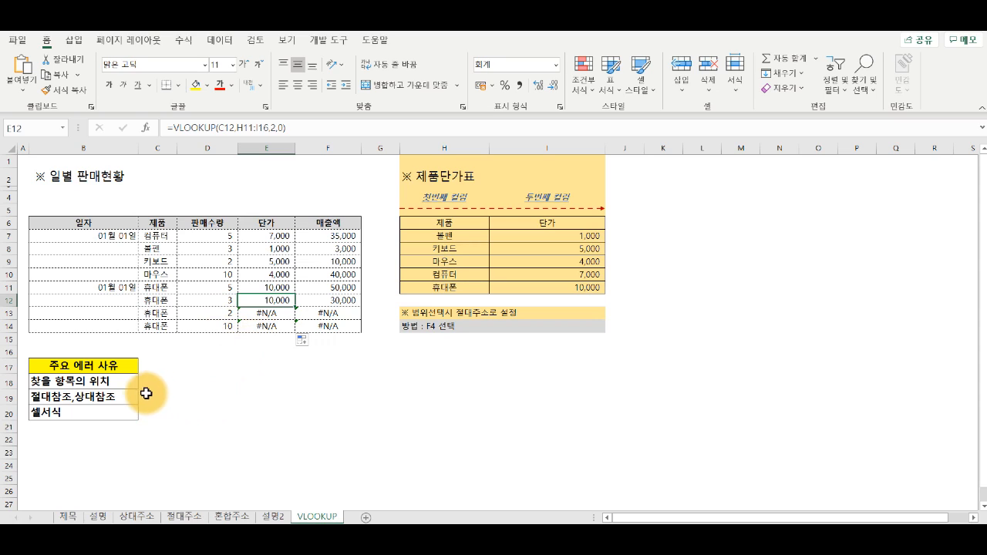
# Step: Review the list of main error causes in B18:B20, focusing on lookup item position and absolute versus relative references
pyautogui.moveTo(121, 380); pyautogui.dragTo(121, 409)
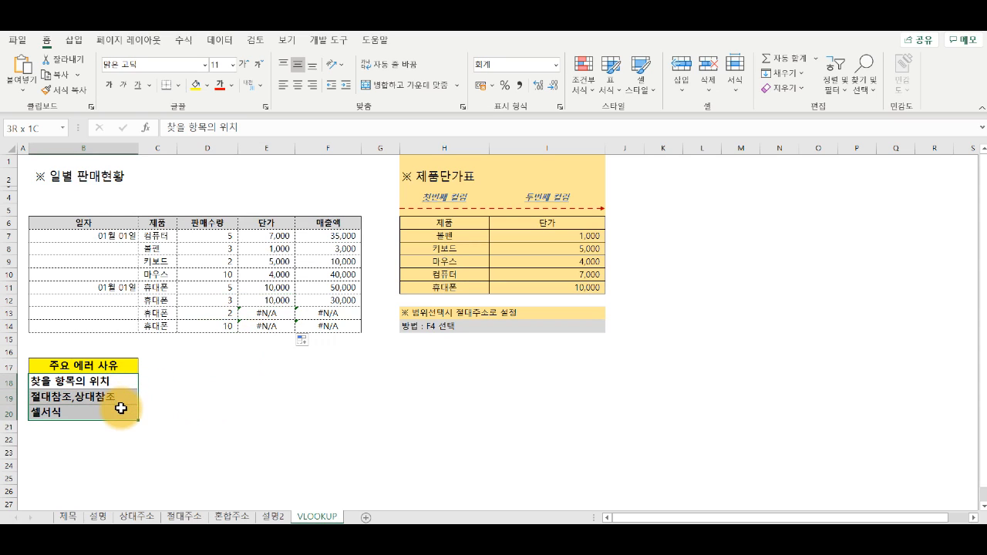
pyautogui.click(120, 383)
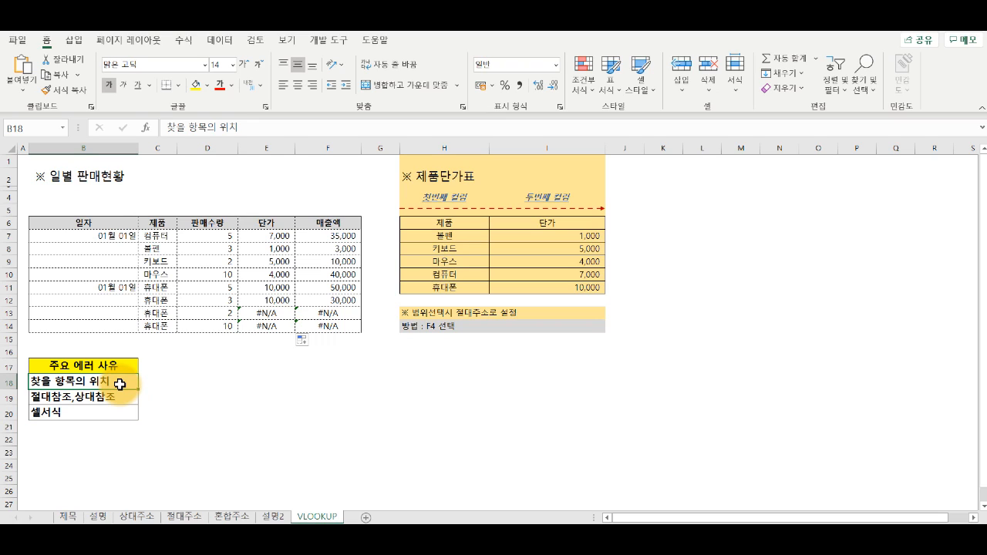
pyautogui.click(115, 397)
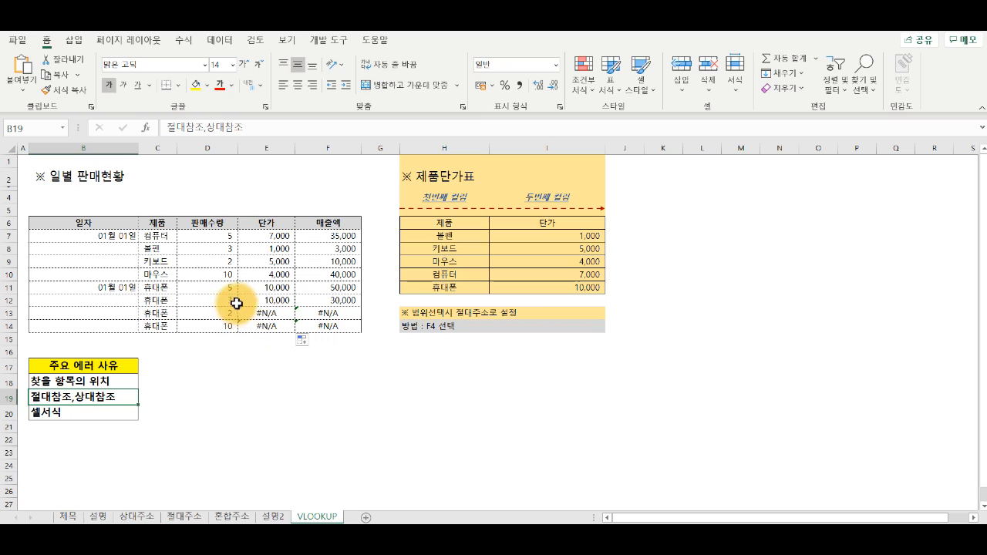
# Step: Review the cell format and reference error causes in B19:B20 against the product columns of both tables and the price column I7:I11
pyautogui.click(107, 415)
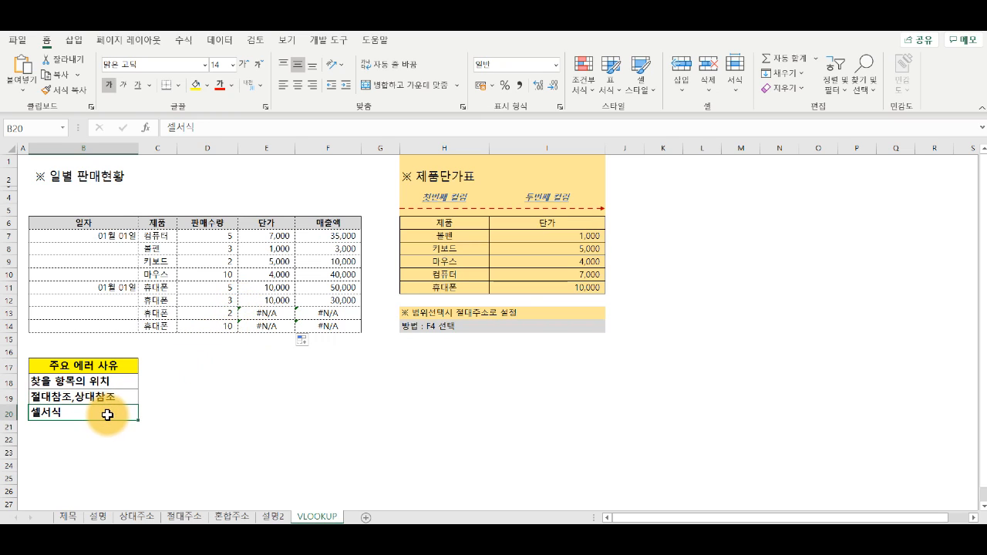
pyautogui.moveTo(159, 238); pyautogui.dragTo(162, 327)
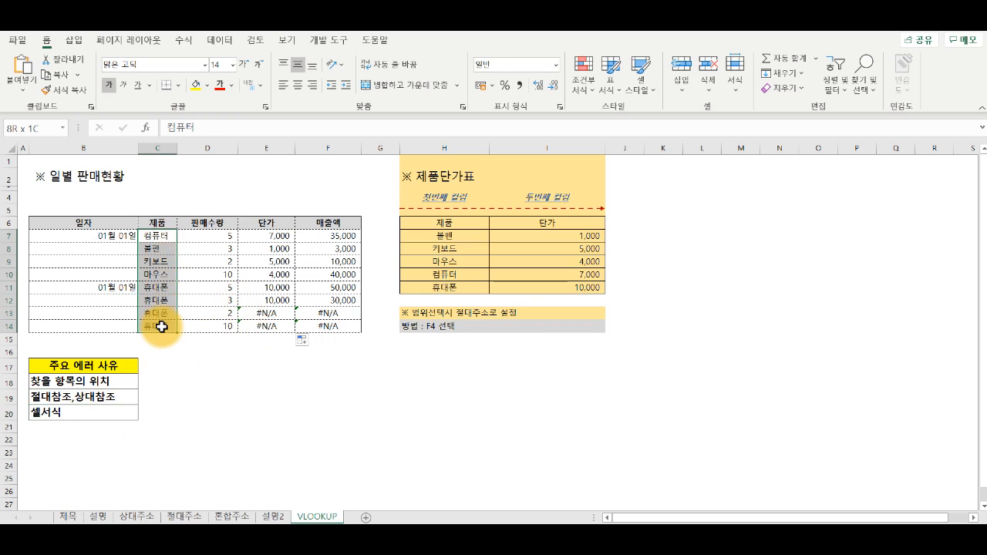
pyautogui.moveTo(444, 237); pyautogui.dragTo(442, 283)
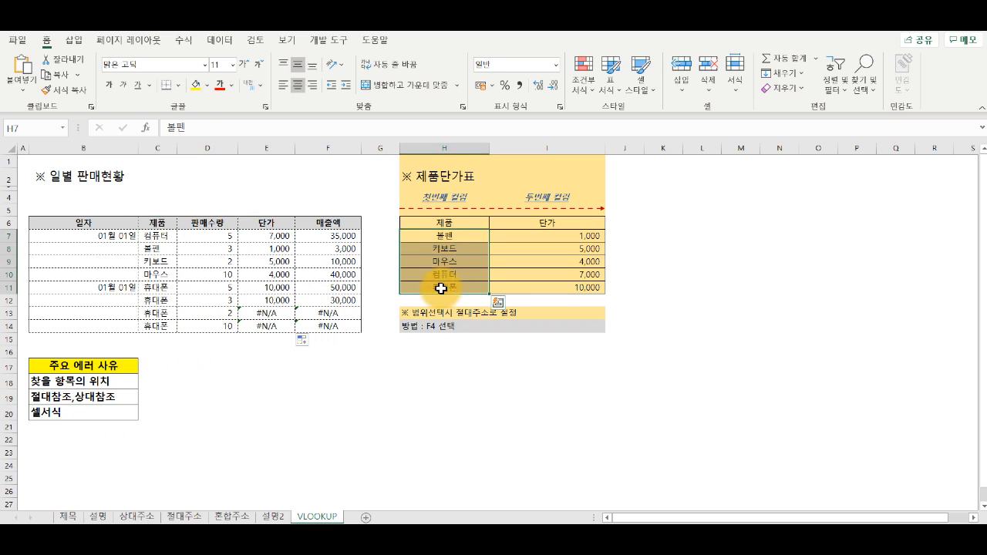
pyautogui.click(199, 362)
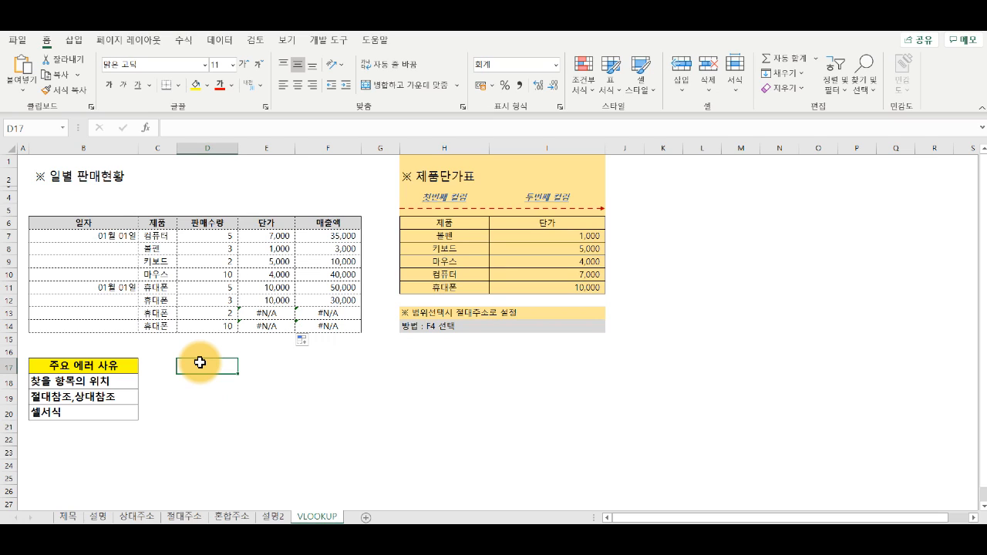
pyautogui.click(105, 398)
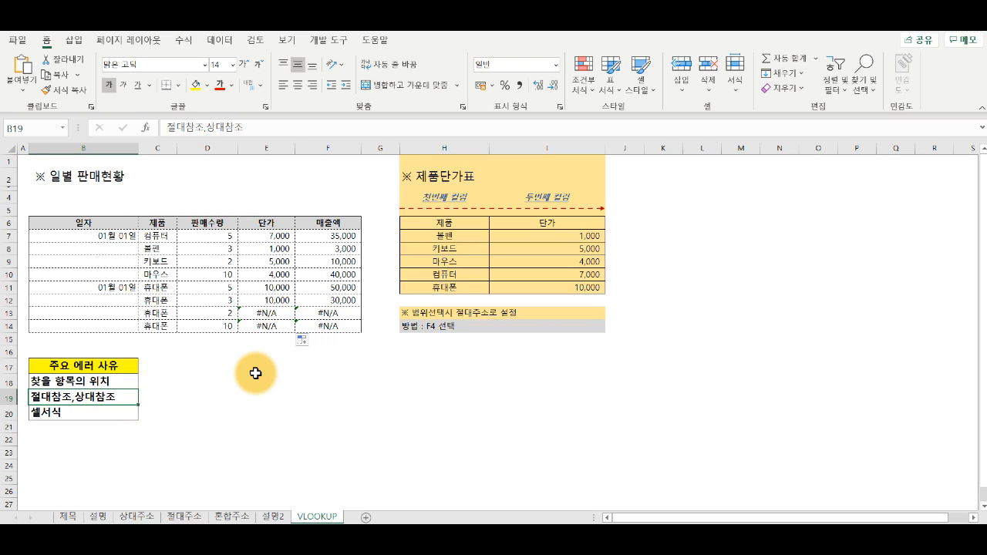
pyautogui.moveTo(159, 235); pyautogui.dragTo(166, 325)
pyautogui.moveTo(460, 235); pyautogui.dragTo(463, 280)
pyautogui.moveTo(531, 235); pyautogui.dragTo(534, 281)
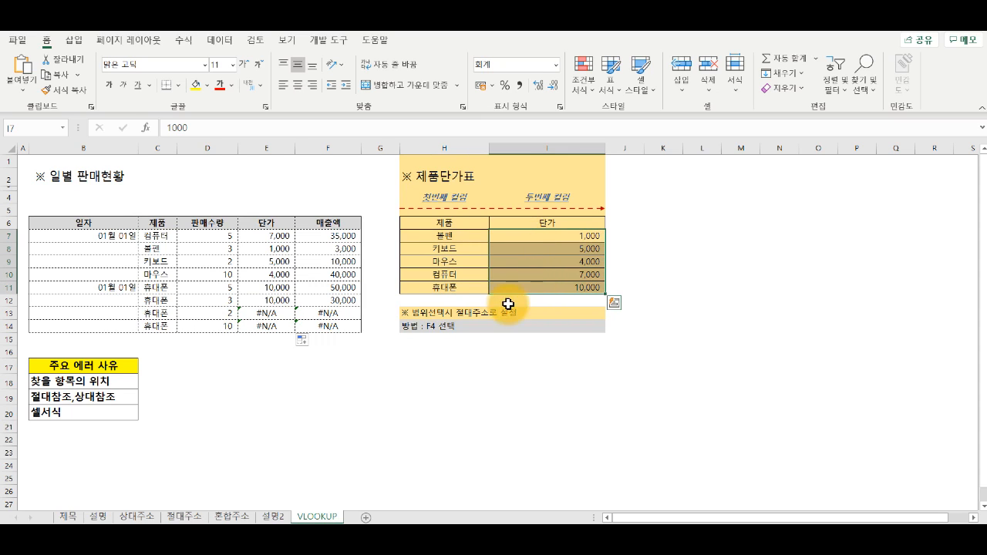
# Step: Examine the lookup item position cause in B18 by comparing the sales table's product column with the price table's first column
pyautogui.click(103, 383)
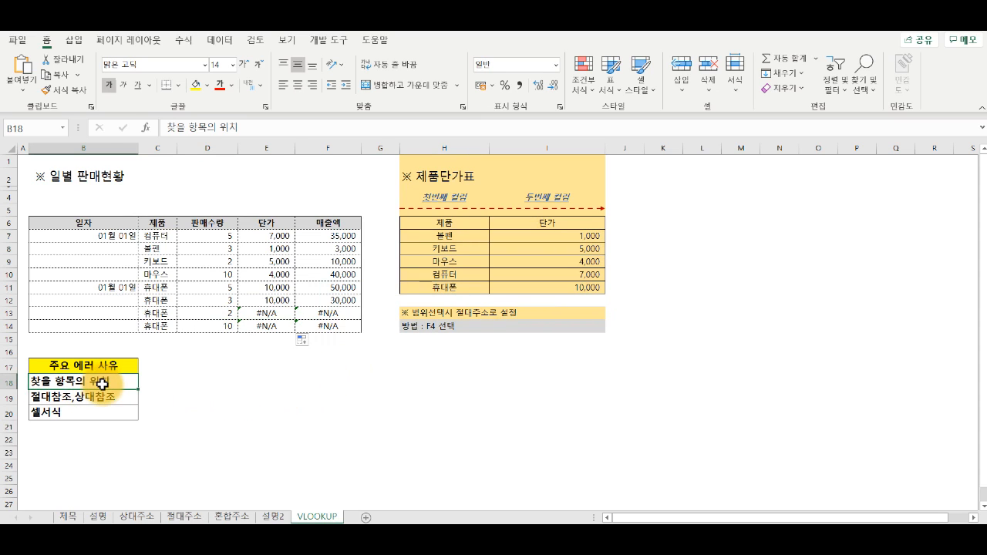
pyautogui.moveTo(154, 236); pyautogui.dragTo(167, 324)
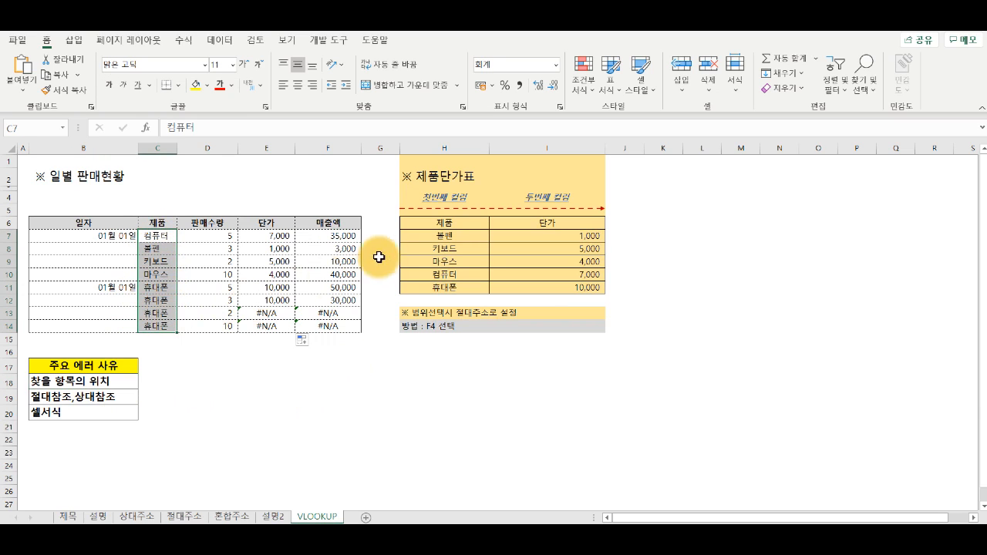
pyautogui.moveTo(436, 225); pyautogui.dragTo(432, 279)
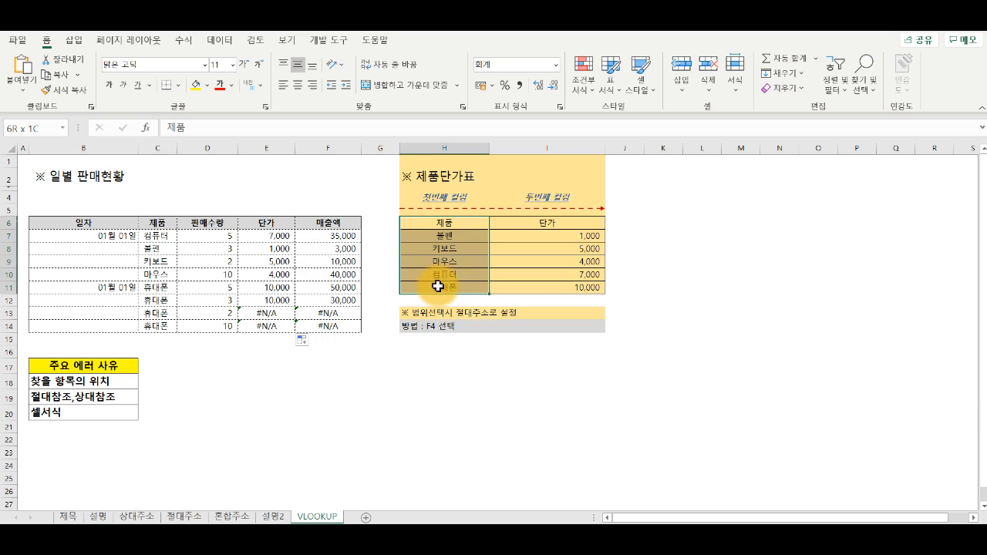
pyautogui.moveTo(154, 222); pyautogui.dragTo(162, 319)
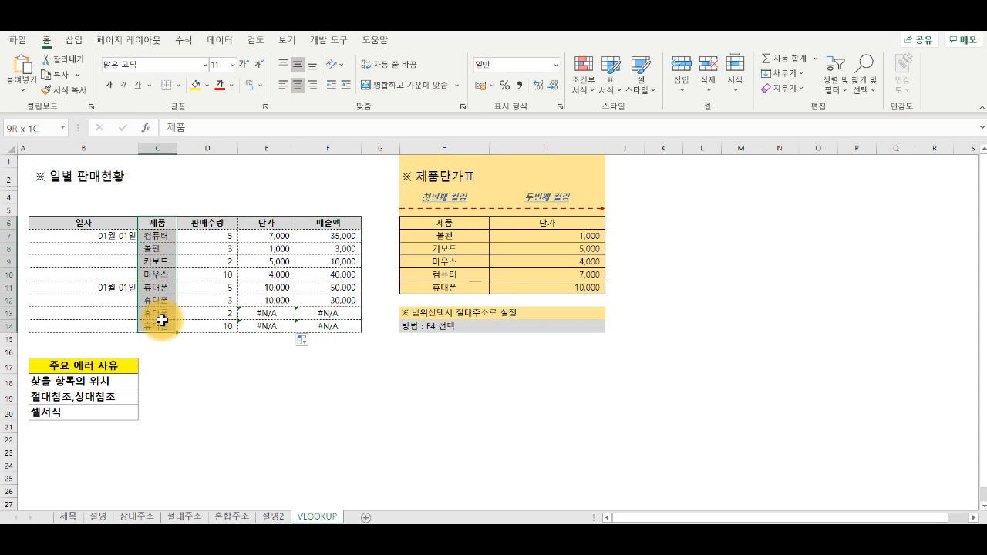
pyautogui.moveTo(104, 220); pyautogui.dragTo(119, 319)
pyautogui.click(161, 236)
pyautogui.moveTo(161, 235); pyautogui.dragTo(170, 322)
pyautogui.moveTo(440, 223); pyautogui.dragTo(440, 284)
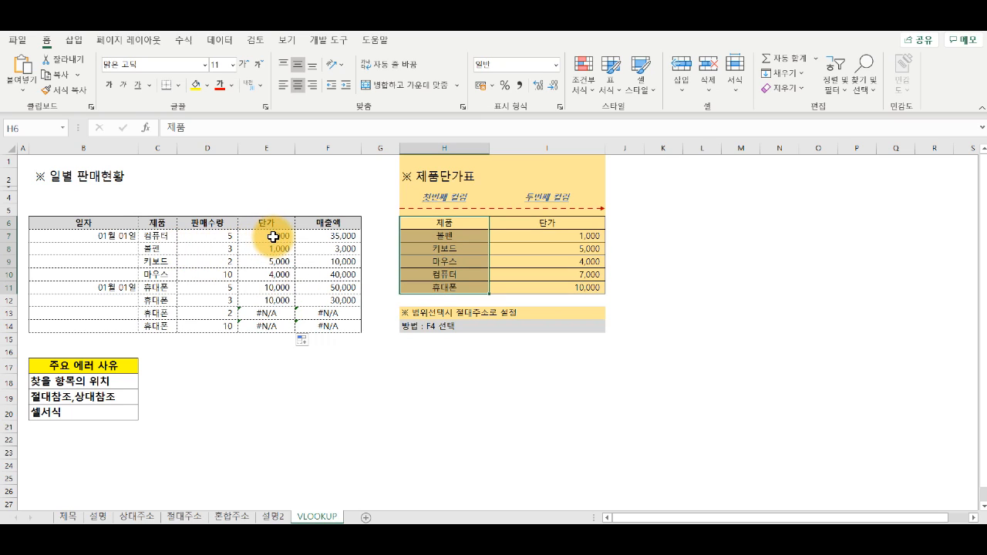
# Step: Review the absolute and relative reference cause in B19 and inspect the lookup ranges of the unit price formulas in E7:E9
pyautogui.click(101, 399)
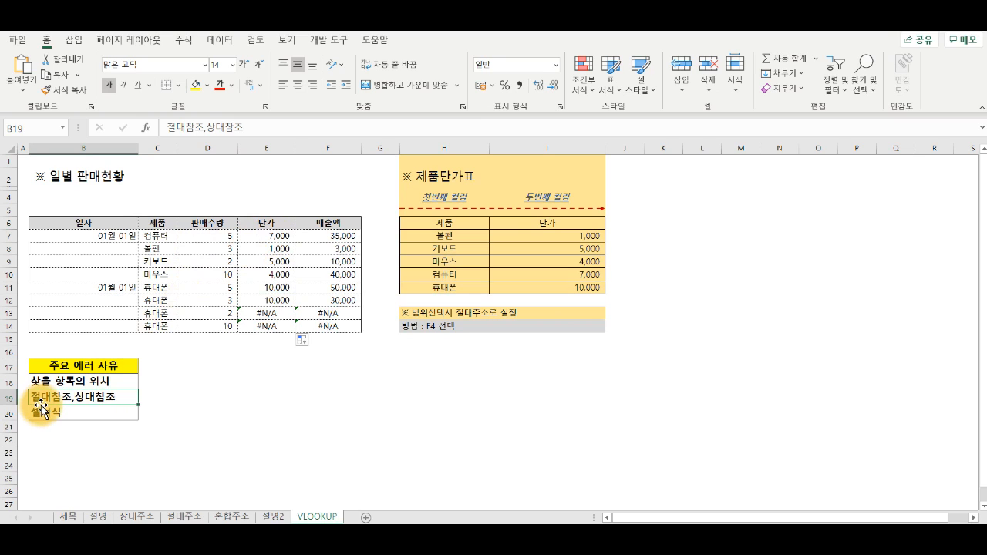
pyautogui.doubleClick(279, 237)
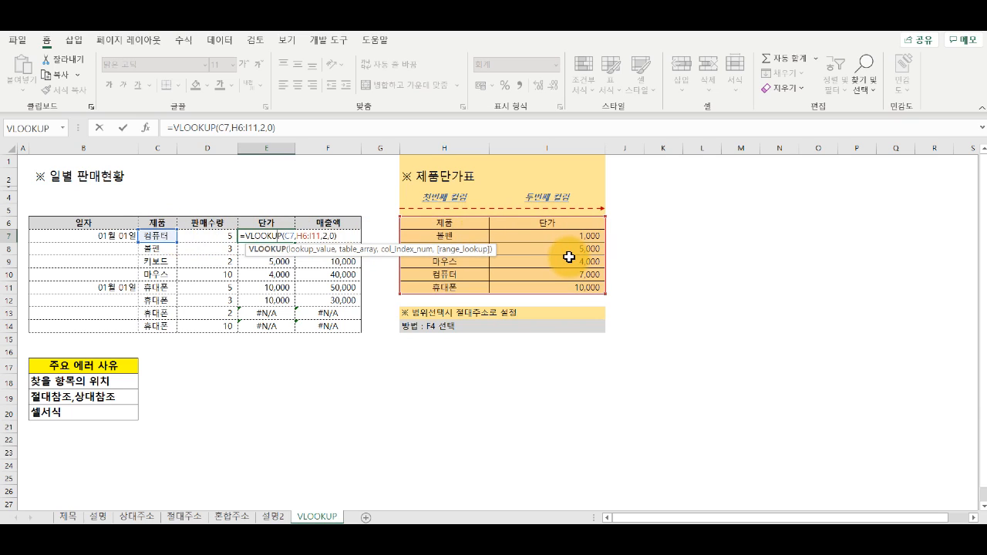
pyautogui.press('Return')
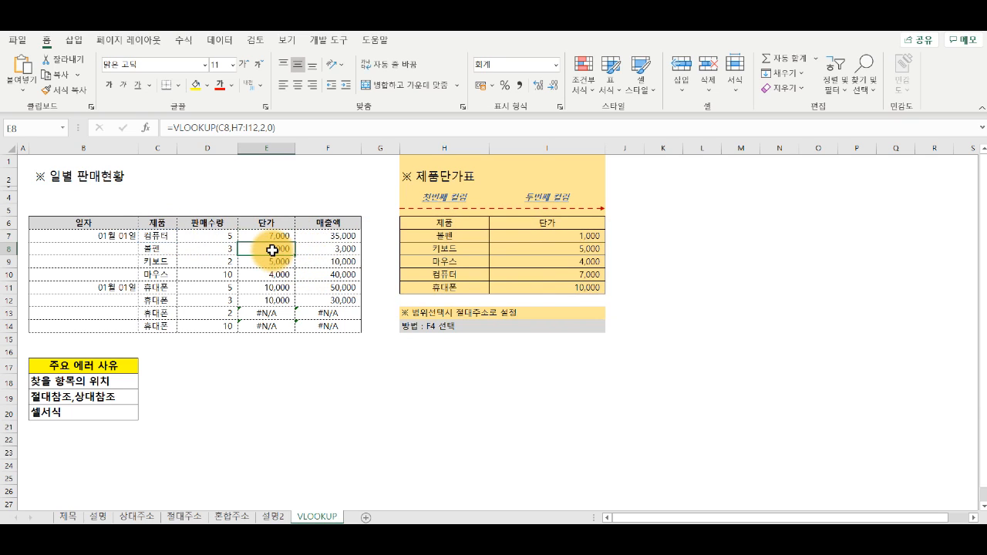
pyautogui.doubleClick(272, 250)
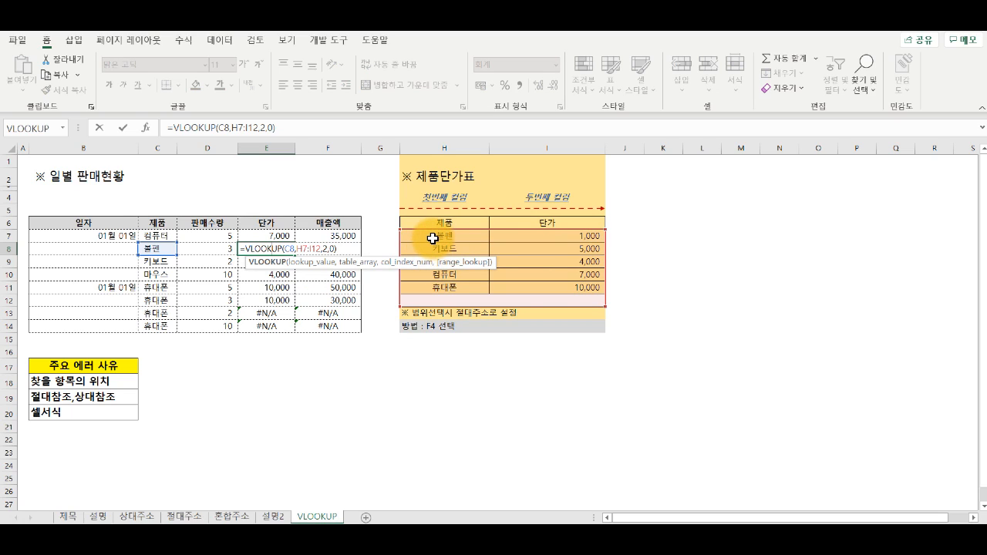
pyautogui.doubleClick(242, 265)
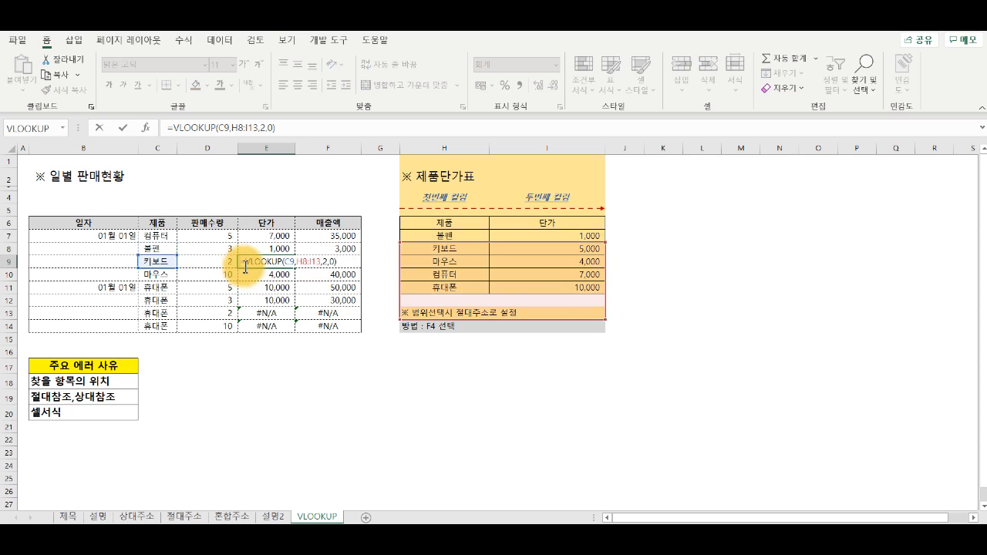
pyautogui.click(249, 275)
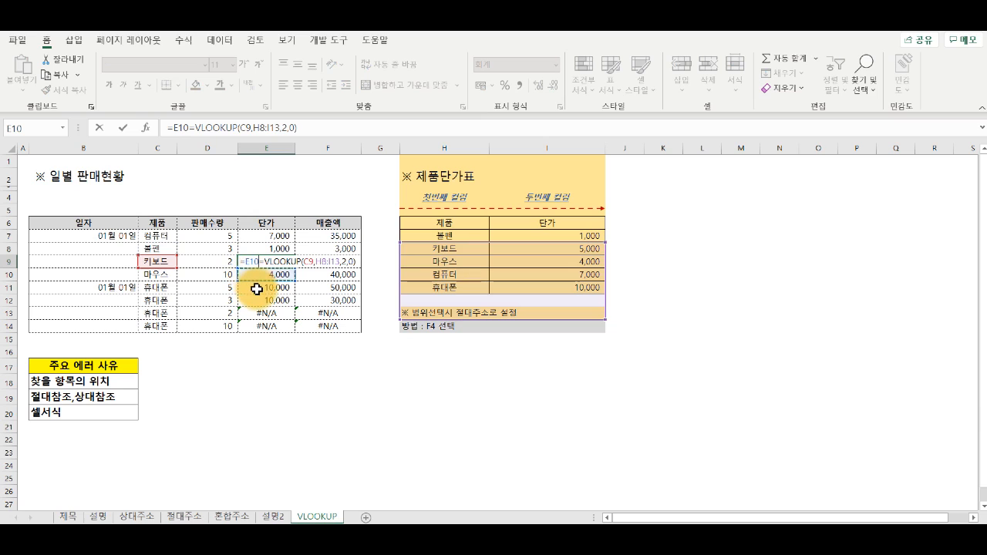
pyautogui.press('Escape')
# Step: Inspect the E13 formula's lookup range and try moving it onto the price table at H6:I11
pyautogui.doubleClick(262, 314)
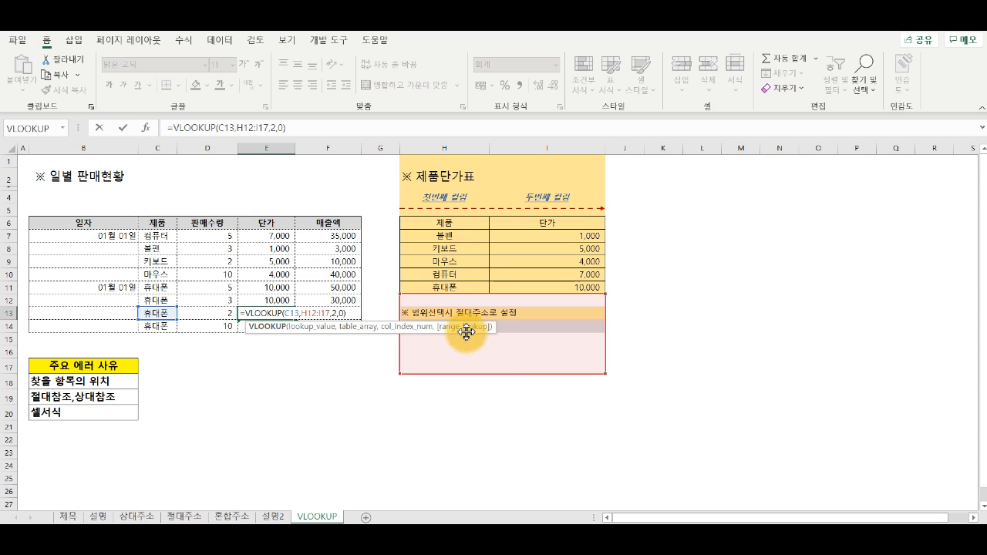
pyautogui.moveTo(480, 272); pyautogui.dragTo(456, 250)
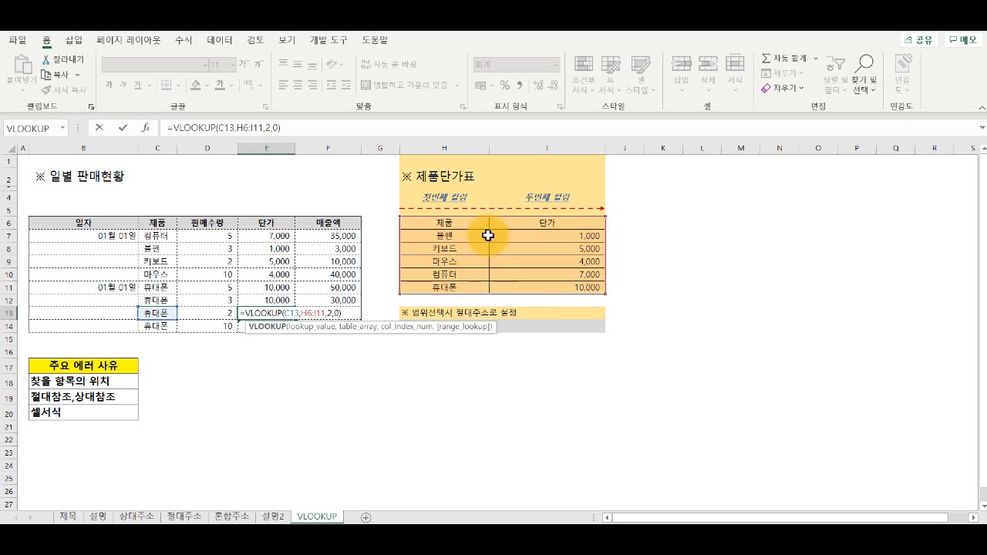
pyautogui.moveTo(492, 217); pyautogui.dragTo(523, 222)
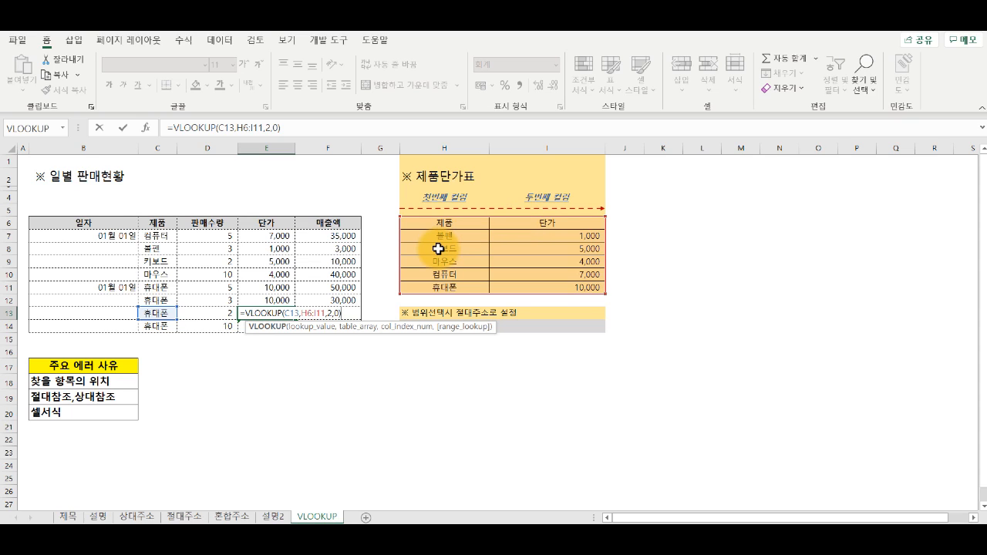
pyautogui.press('Escape')
# Step: Clear the unit prices in E7:E14 and start a new VLOOKUP in E7 with C7 as the lookup value
pyautogui.moveTo(253, 240); pyautogui.dragTo(264, 319)
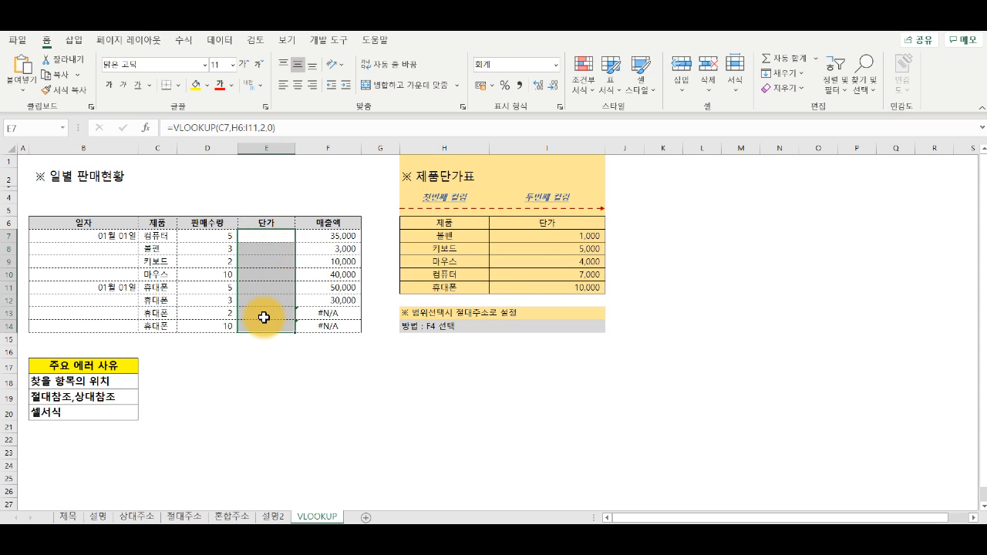
pyautogui.press('Delete')
pyautogui.click(265, 235)
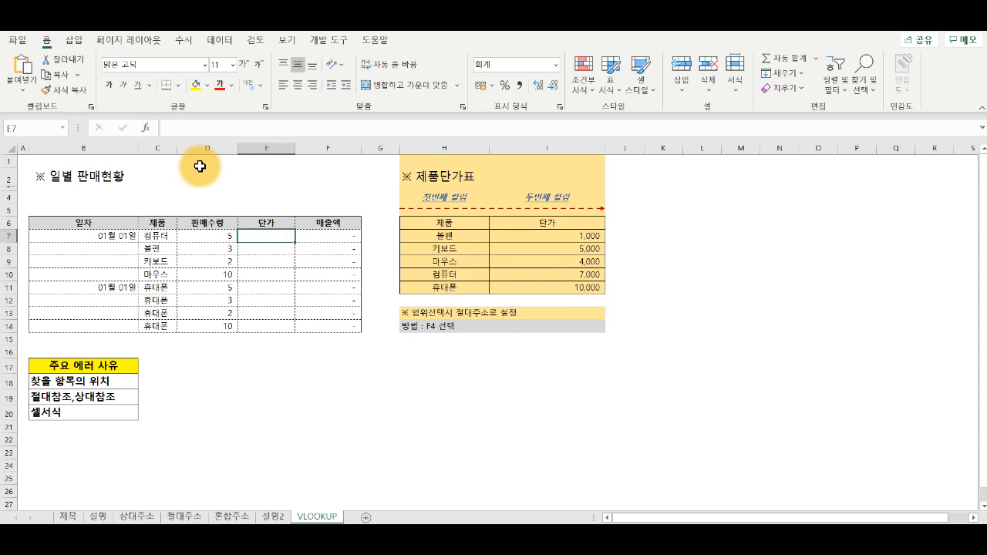
pyautogui.click(144, 127)
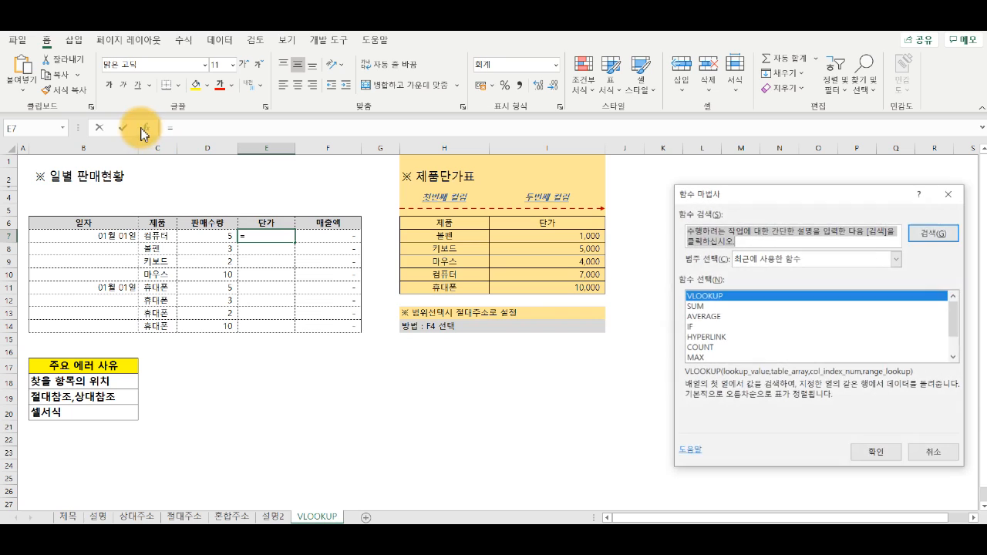
pyautogui.doubleClick(718, 301)
pyautogui.moveTo(827, 205); pyautogui.dragTo(449, 329)
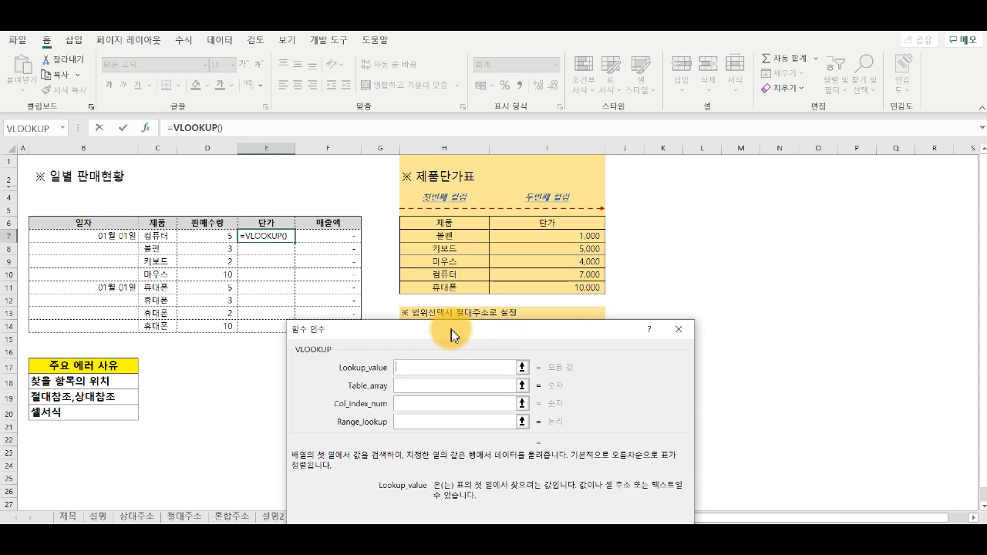
pyautogui.click(219, 236)
pyautogui.click(168, 236)
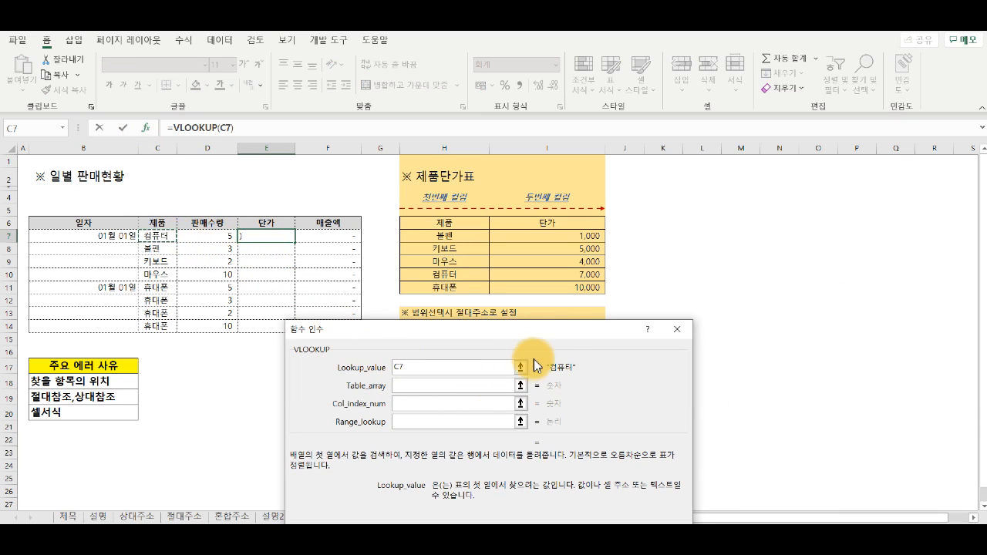
# Step: Set the VLOOKUP table array to the price table as the absolute range $H$6:$I$11
pyautogui.click(462, 386)
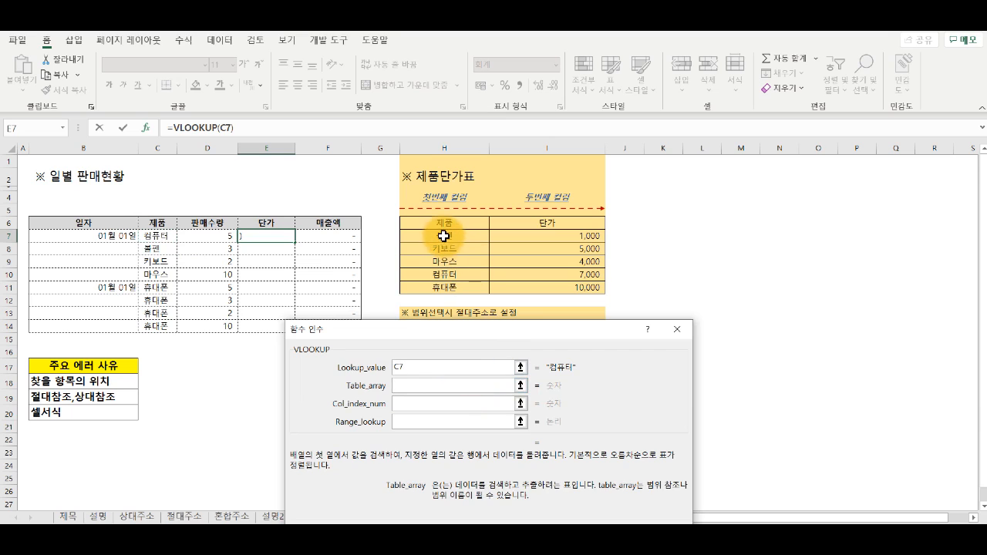
pyautogui.moveTo(443, 223); pyautogui.dragTo(560, 287)
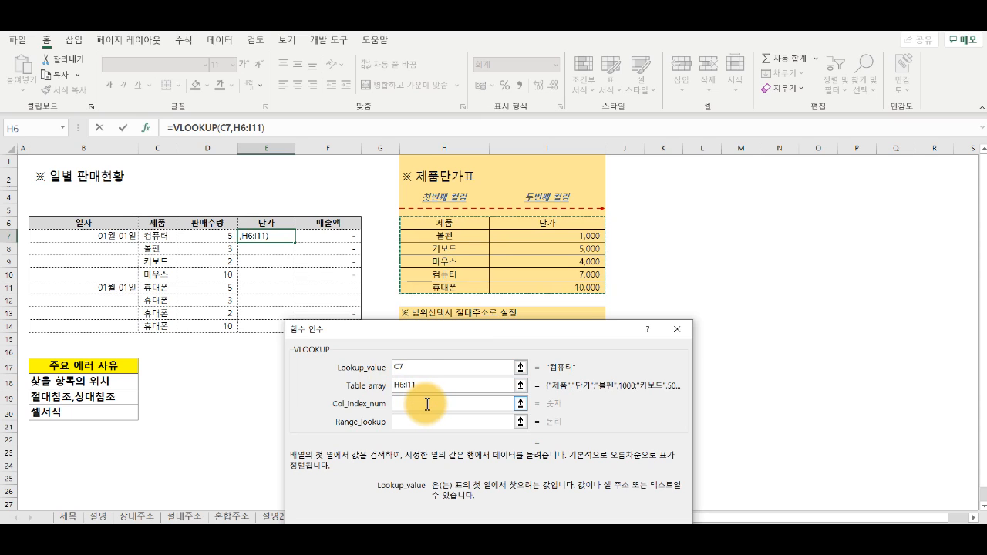
pyautogui.press('F4')
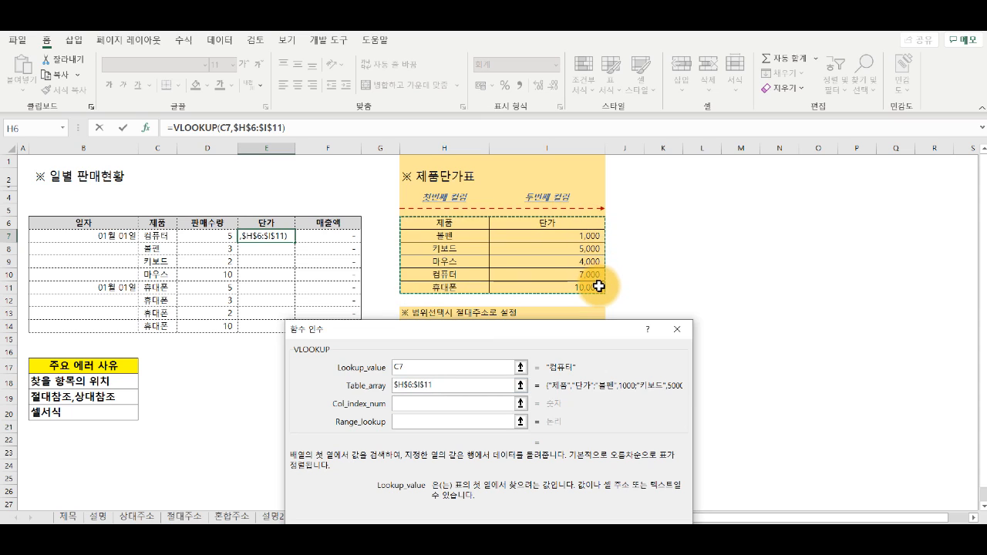
# Step: Complete the E7 VLOOKUP with column index 2 and range lookup 0
pyautogui.click(483, 403)
pyautogui.write('2')
pyautogui.click(457, 422)
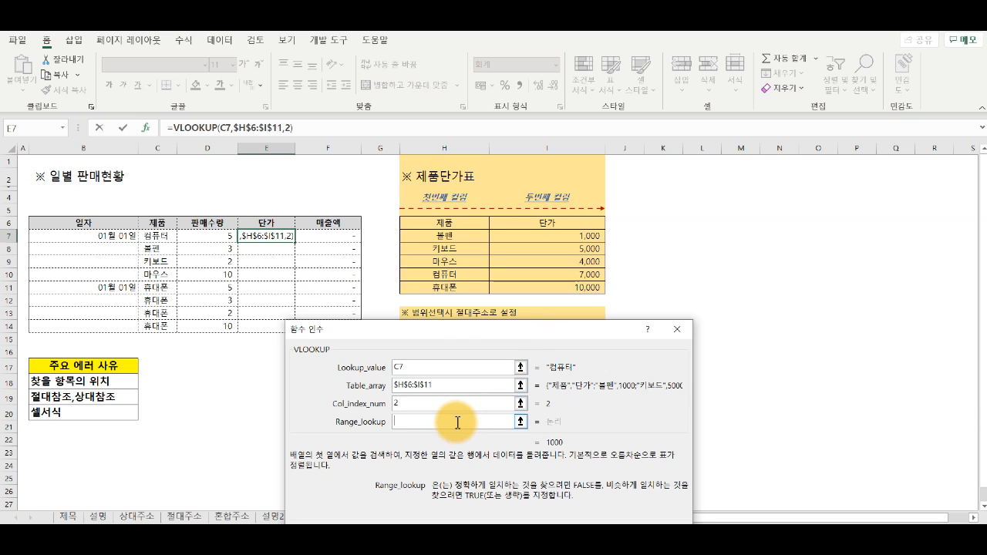
pyautogui.write('0')
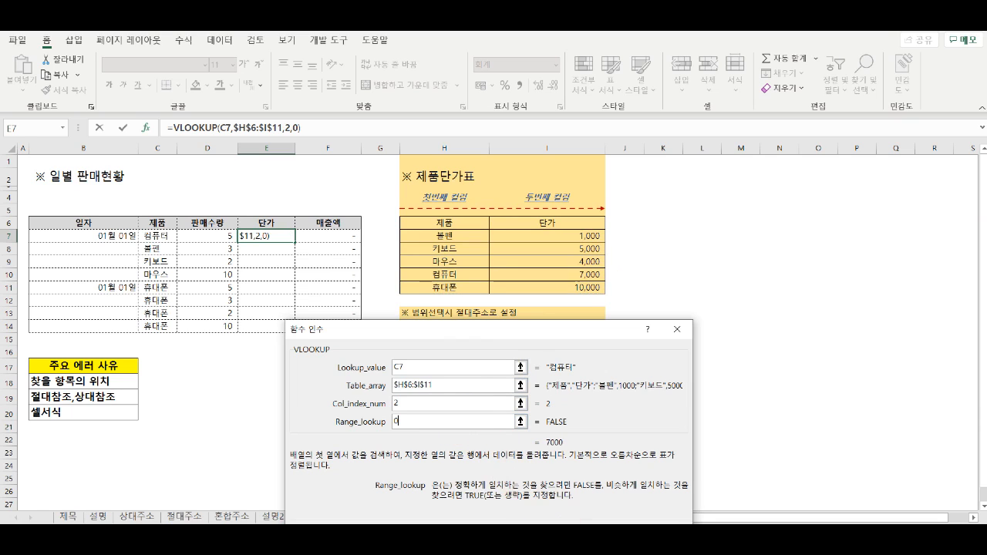
pyautogui.press('Return')
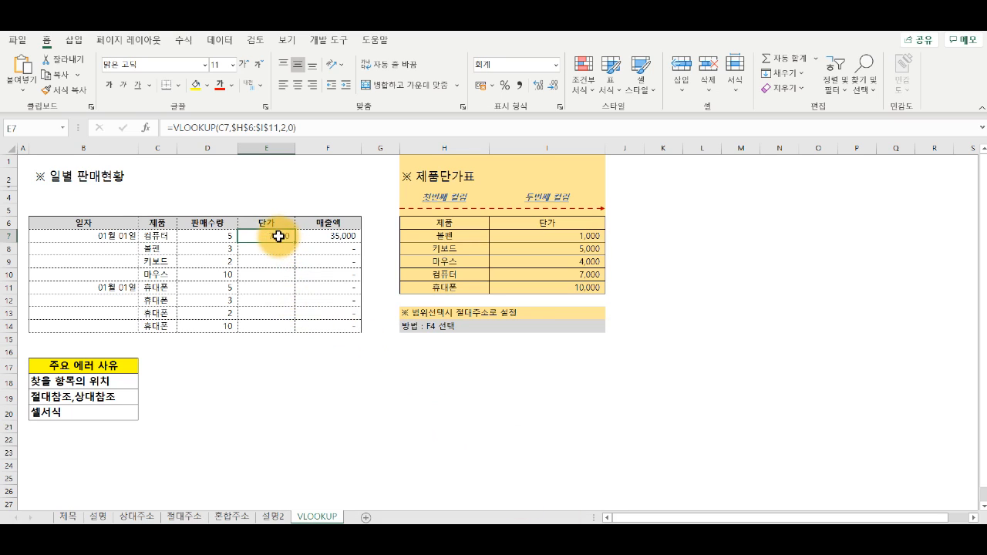
# Step: Fill the unit price formula from E7 down to E14 and inspect the copied formulas in E8 and E10
pyautogui.moveTo(295, 242); pyautogui.dragTo(288, 331)
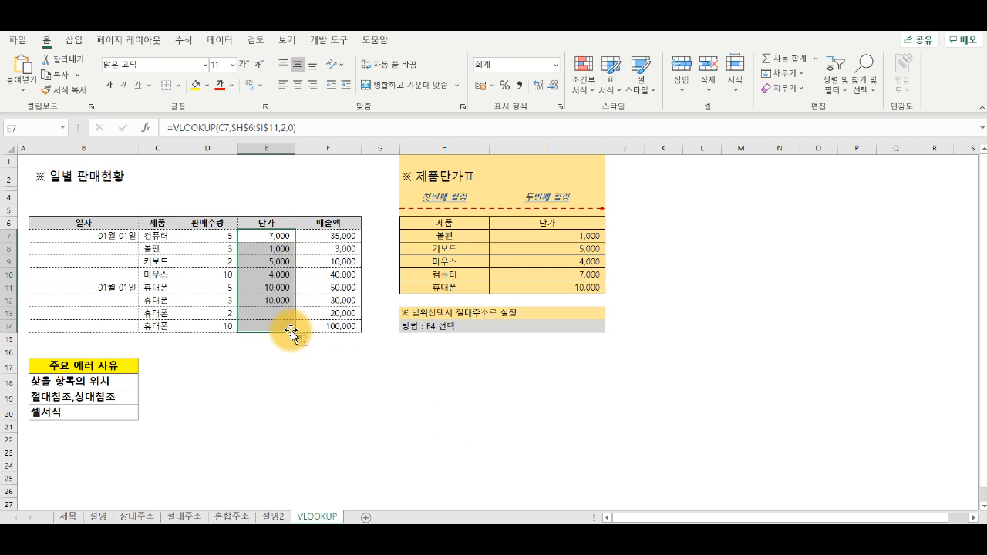
pyautogui.doubleClick(274, 249)
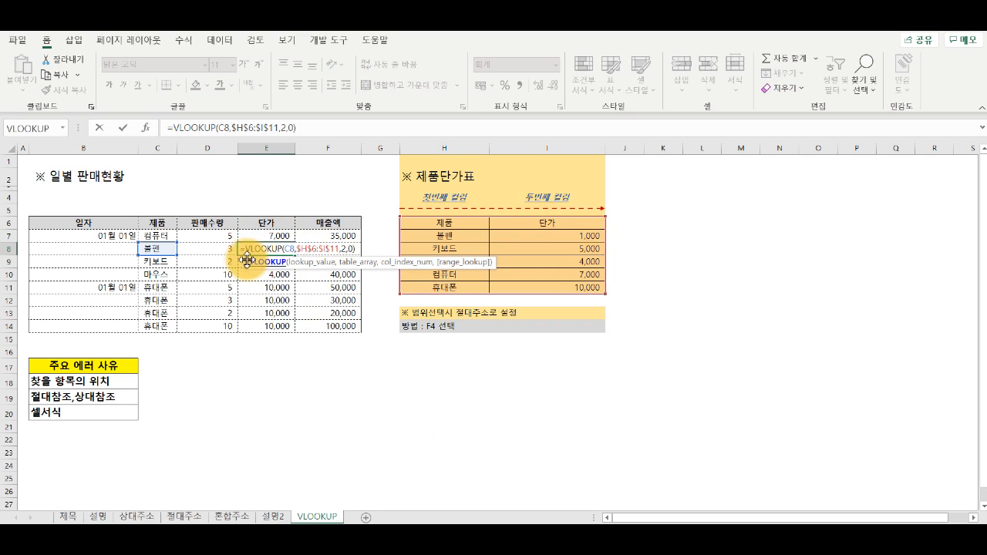
pyautogui.press('Escape')
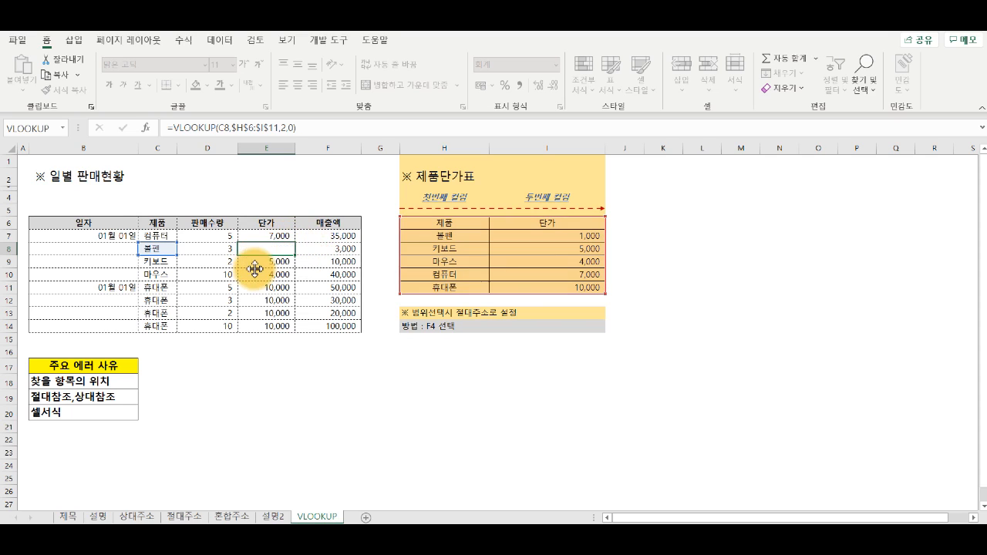
pyautogui.doubleClick(272, 272)
pyautogui.press('Escape')
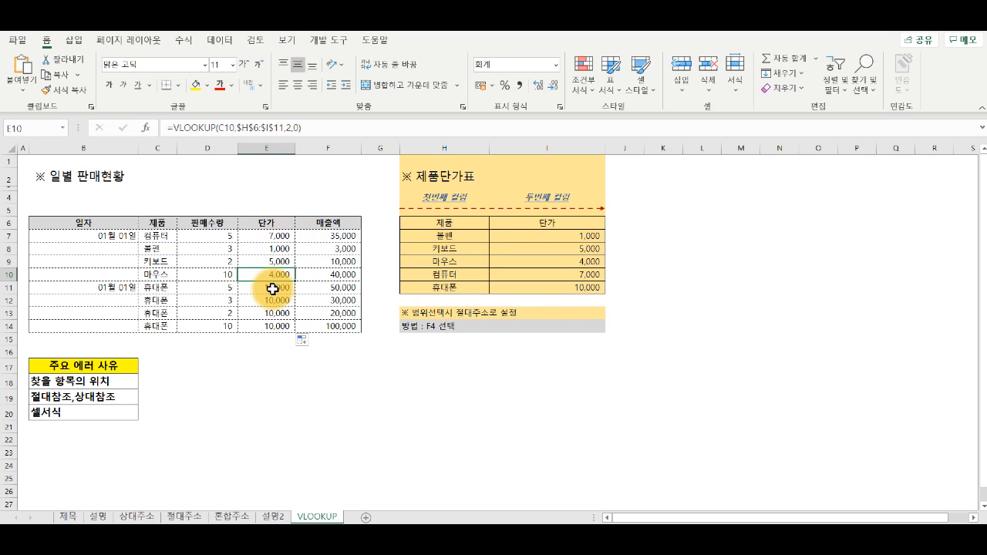
# Step: Inspect the copied VLOOKUP formulas in E11, E12, E13 and E14 one by one, leaving each unchanged
pyautogui.doubleClick(274, 288)
pyautogui.press('Escape')
pyautogui.doubleClick(271, 300)
pyautogui.press('Escape')
pyautogui.doubleClick(275, 313)
pyautogui.press('Escape')
pyautogui.doubleClick(275, 326)
pyautogui.press('Escape')
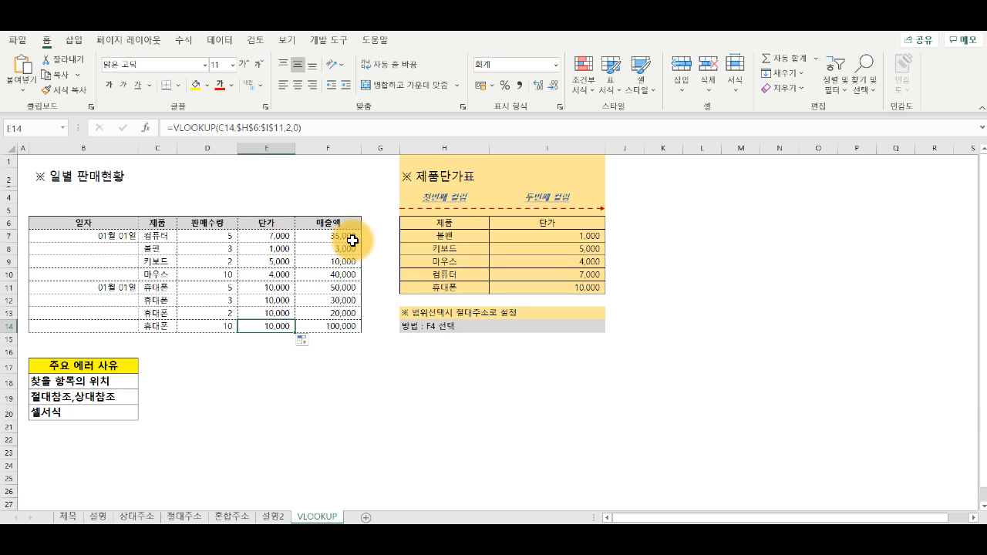
# Step: Review the lookup products in C7:C14 and examine the references in the E7 VLOOKUP formula
pyautogui.moveTo(158, 236); pyautogui.dragTo(156, 323)
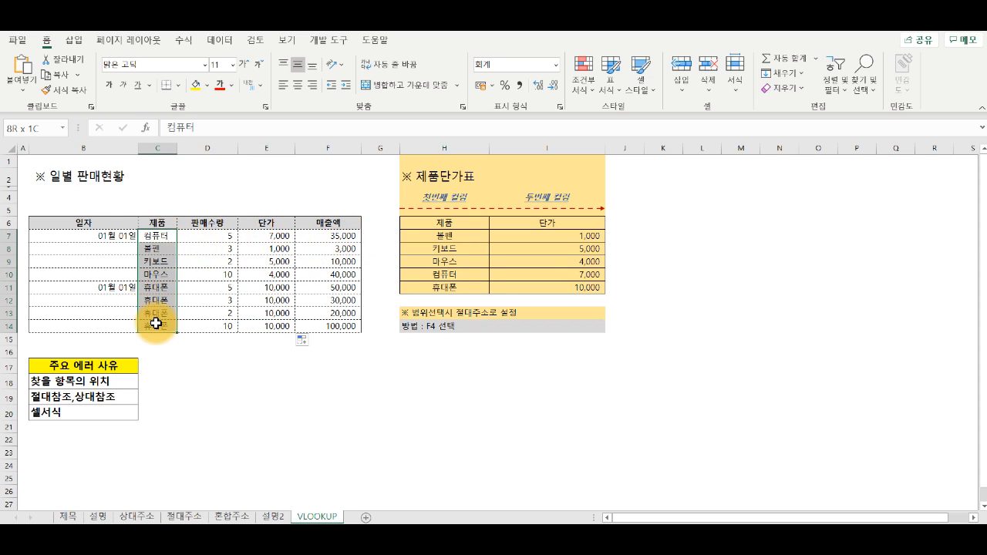
pyautogui.click(270, 237)
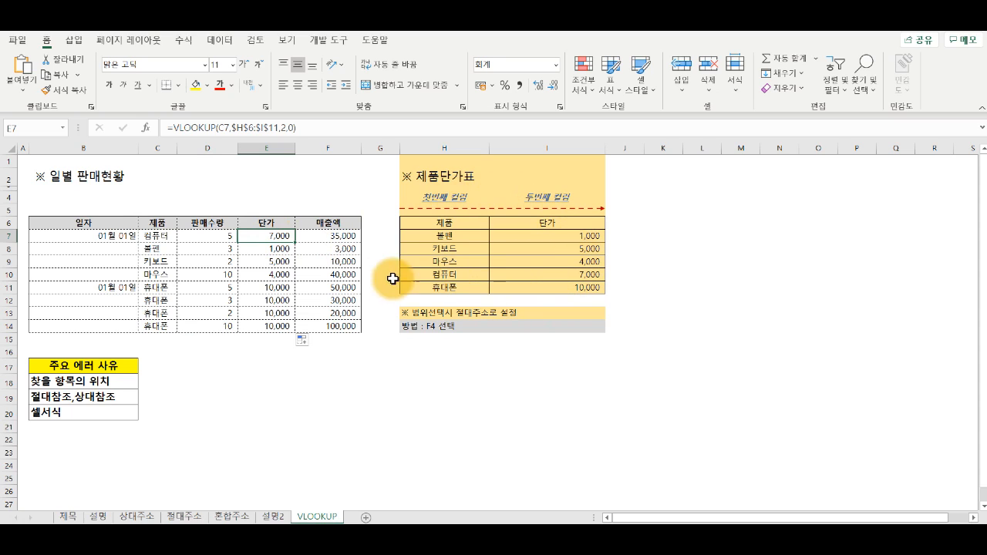
pyautogui.doubleClick(281, 238)
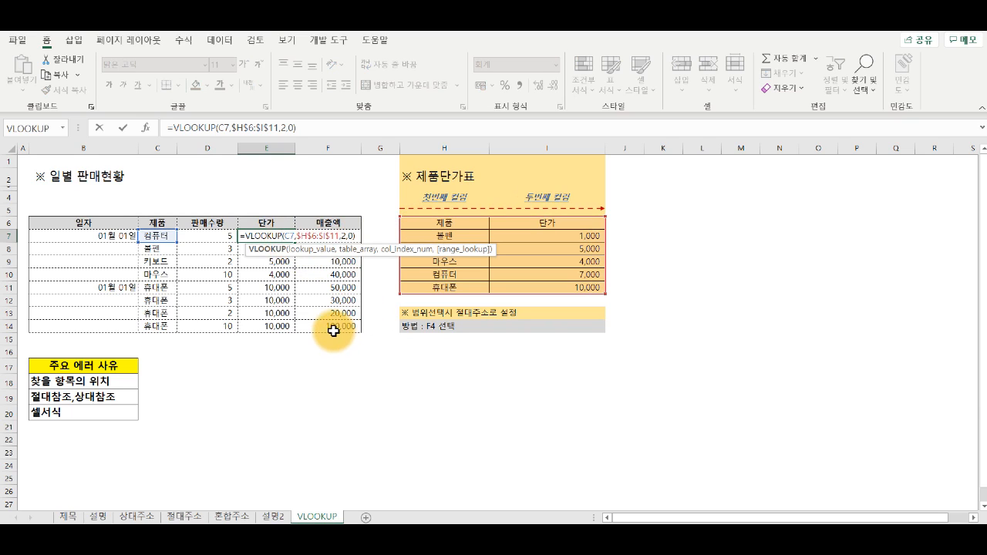
pyautogui.press('Escape')
# Step: Review the 셀서식 error cause in B20 and the VLOOKUP argument explanation on the 설명2 sheet, then return to the VLOOKUP sheet
pyautogui.click(106, 415)
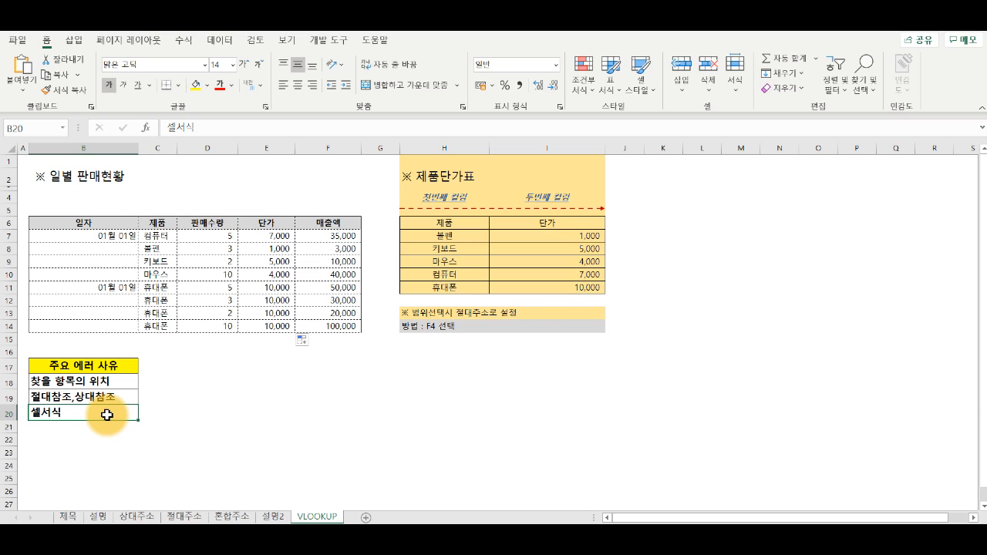
pyautogui.click(273, 516)
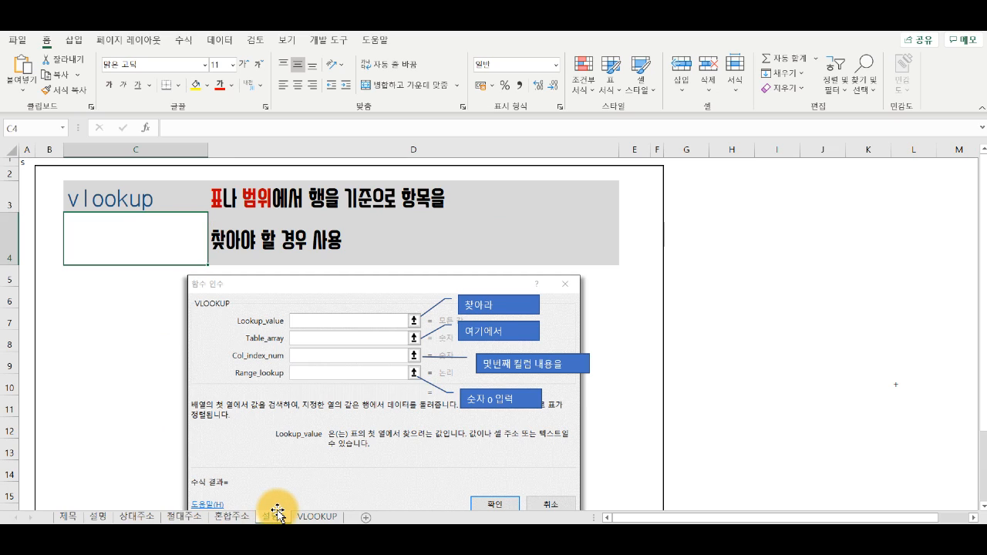
pyautogui.click(328, 515)
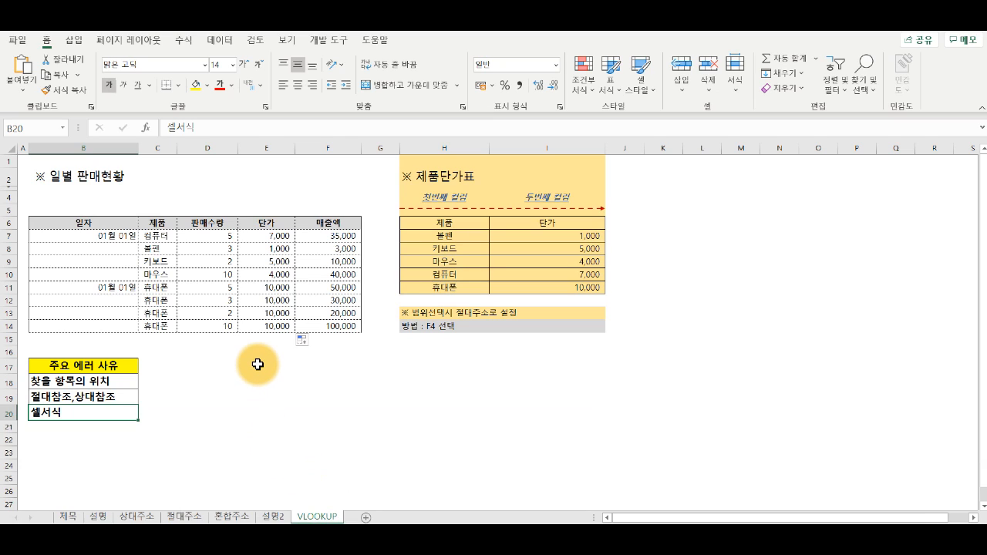